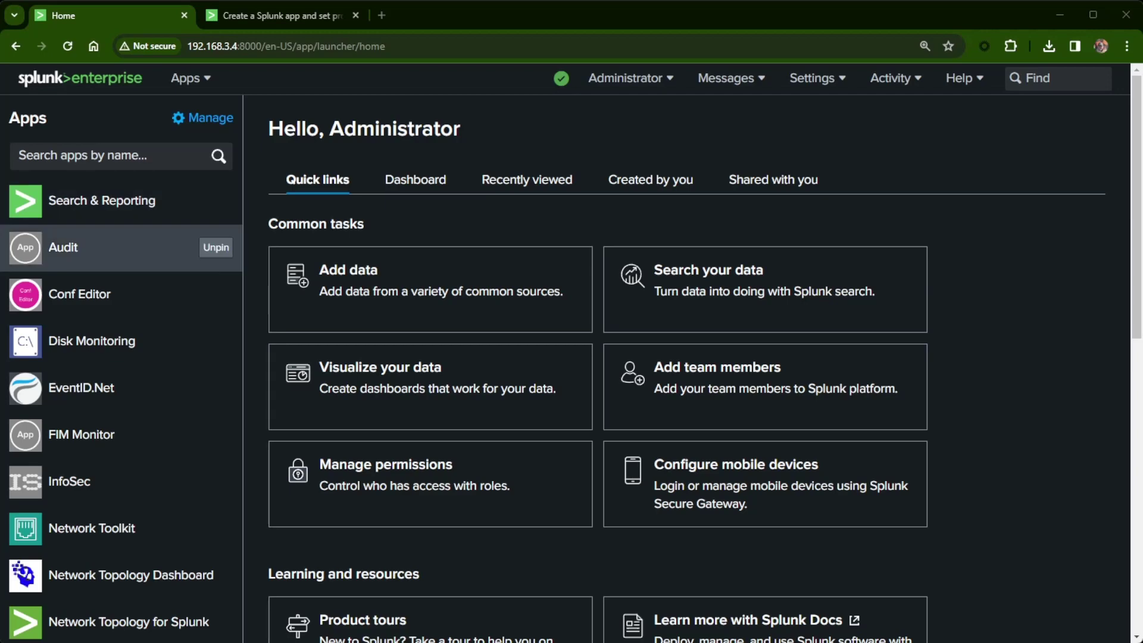
Open the Audit app from the Apps sidebar on the Splunk home page
click(25, 249)
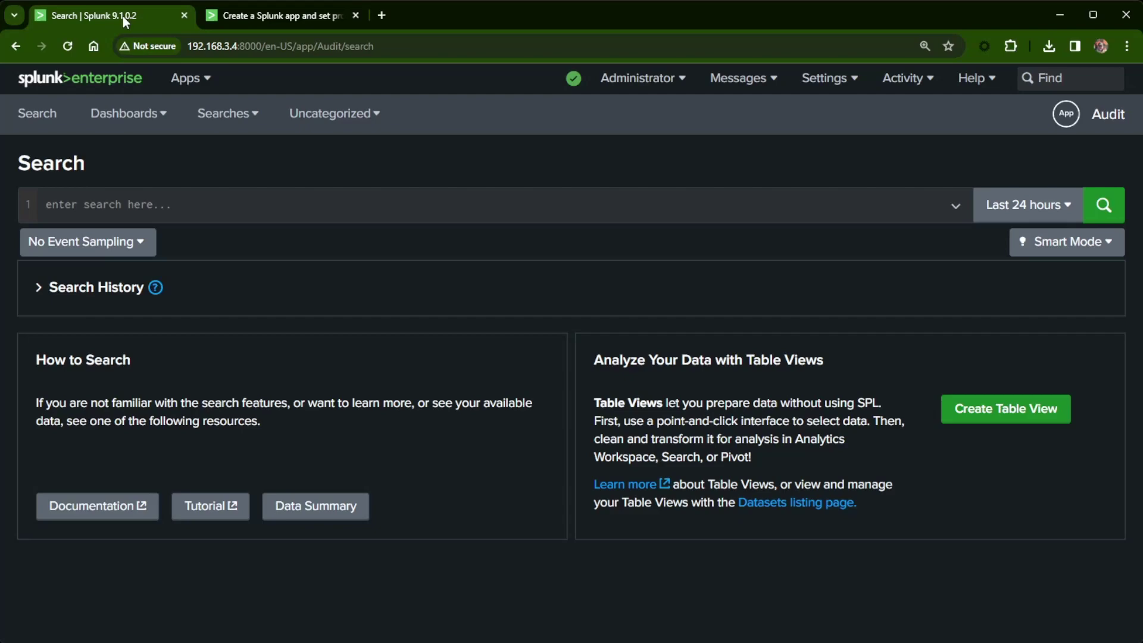
Return to the 'Create a Splunk app and set properties' docs page by way of the Google results
click(274, 15)
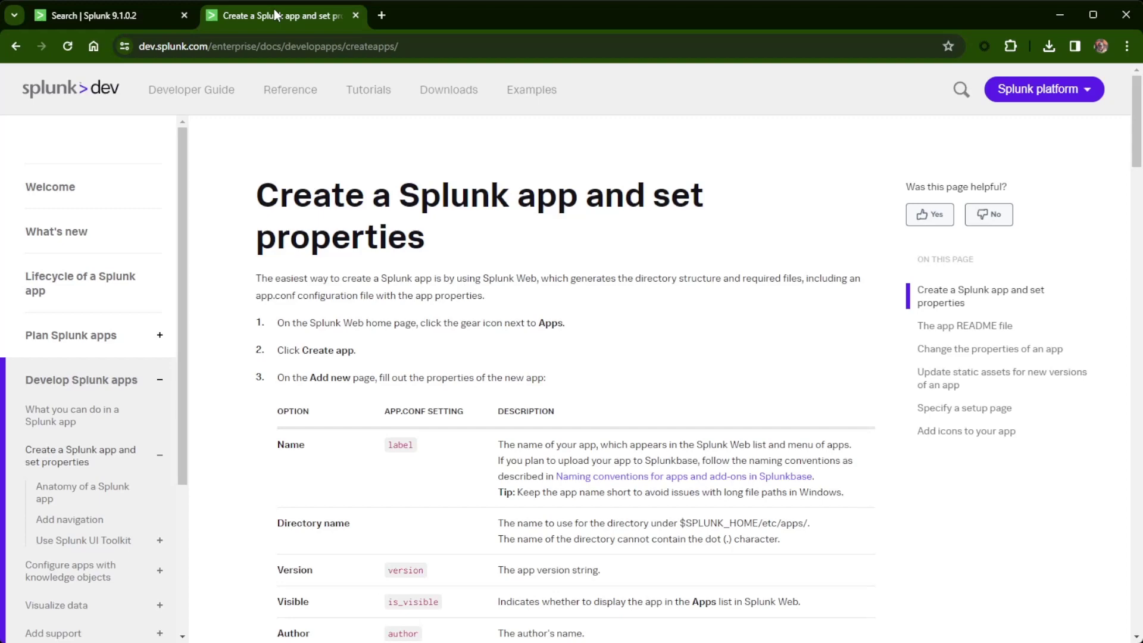
click(16, 48)
scroll(423, 327, up, 1)
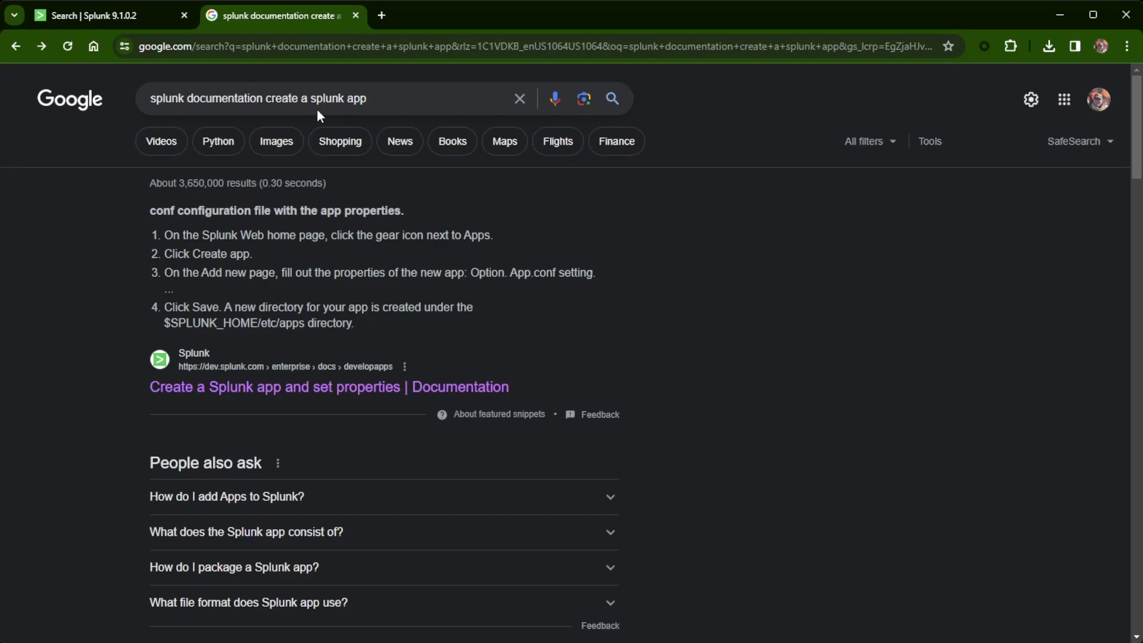
click(41, 46)
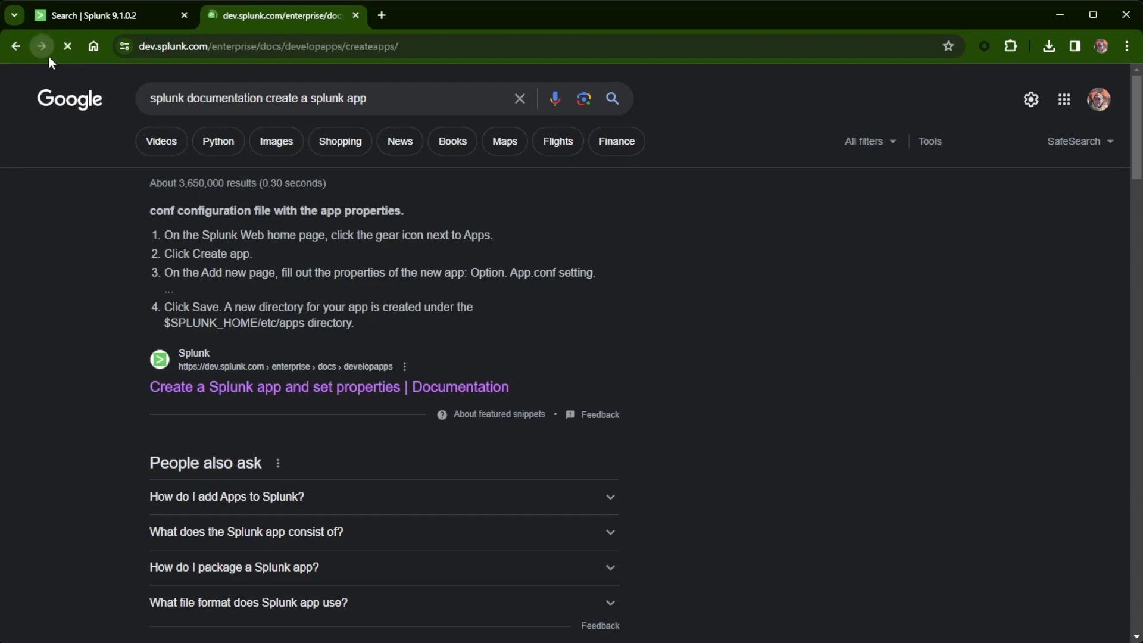
Scroll through the app properties table on the Create a Splunk app page
scroll(572, 300, down, 9)
scroll(573, 300, down, 12)
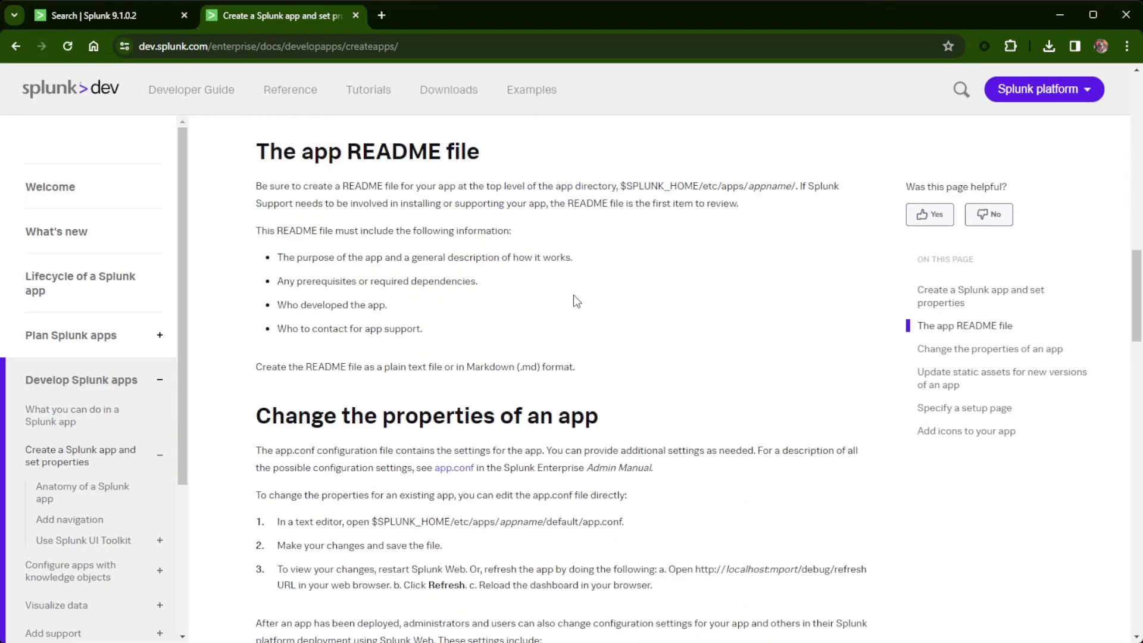
scroll(577, 297, up, 6)
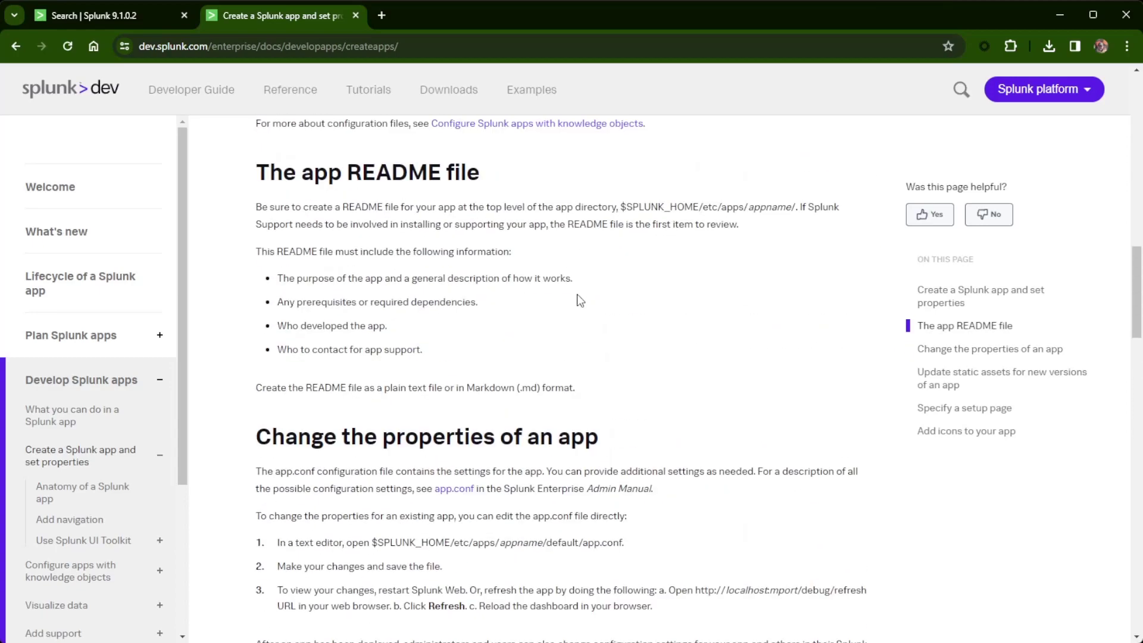
scroll(576, 294, down, 5)
scroll(580, 294, up, 8)
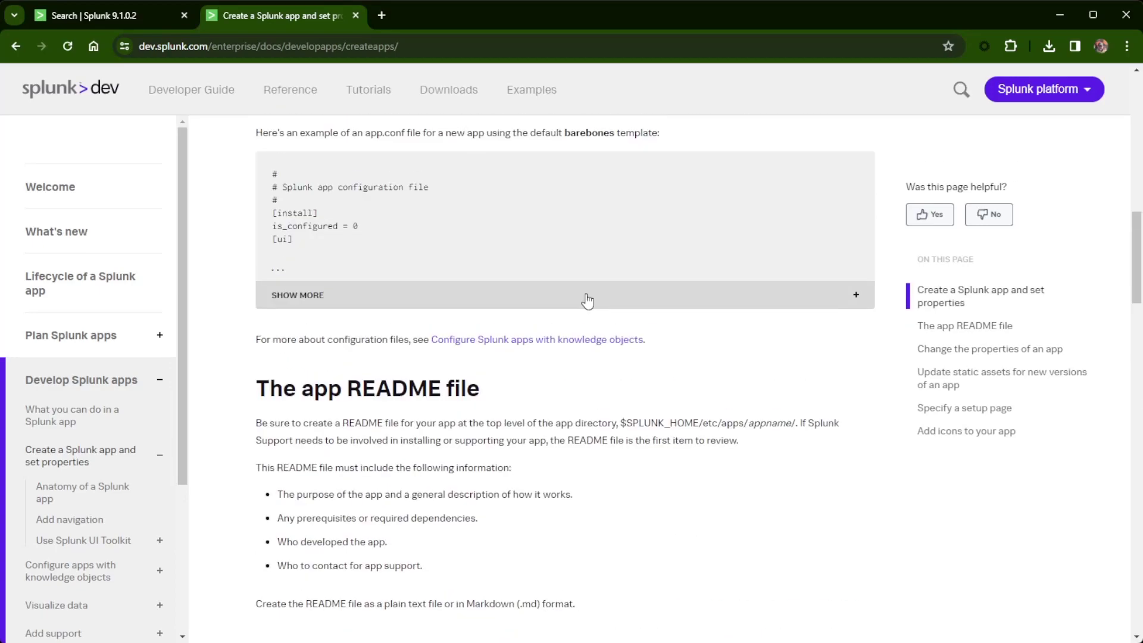
scroll(587, 300, up, 15)
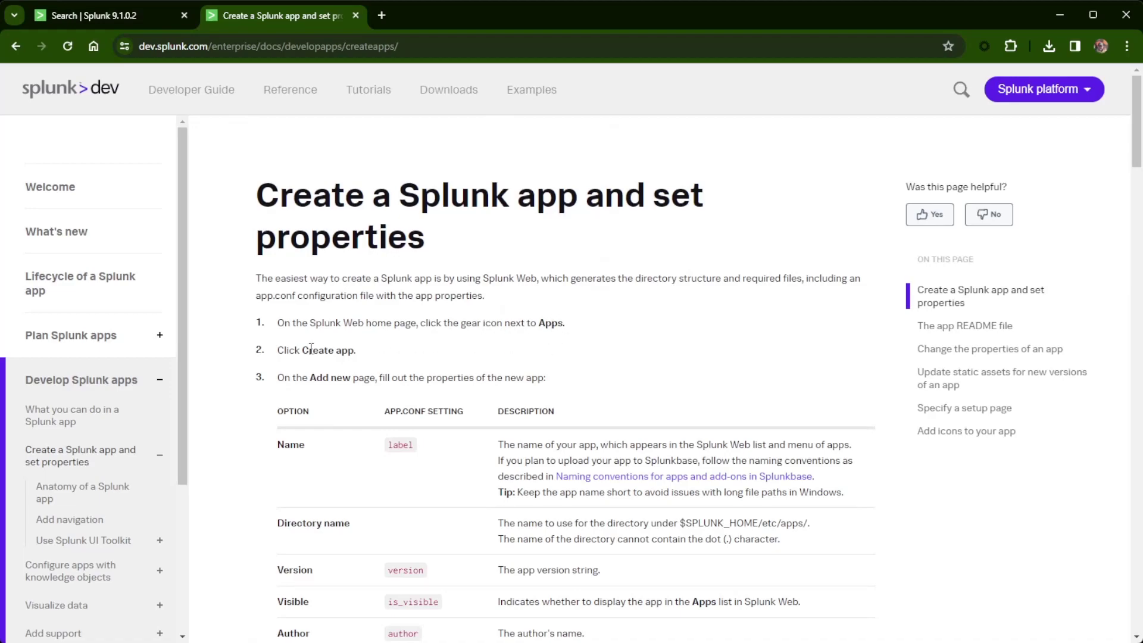
scroll(381, 373, down, 3)
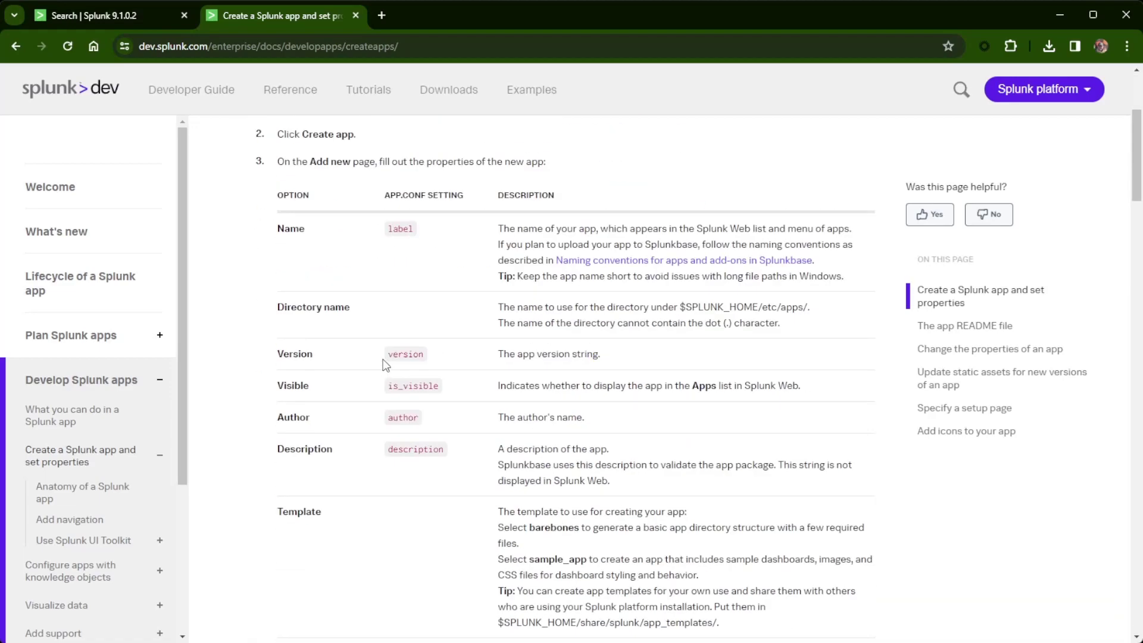
Scroll down to the 'Add icons to your app' table: appIcon_2x.png 72 × 72, appIcon.png 36 × 36
scroll(384, 364, down, 20)
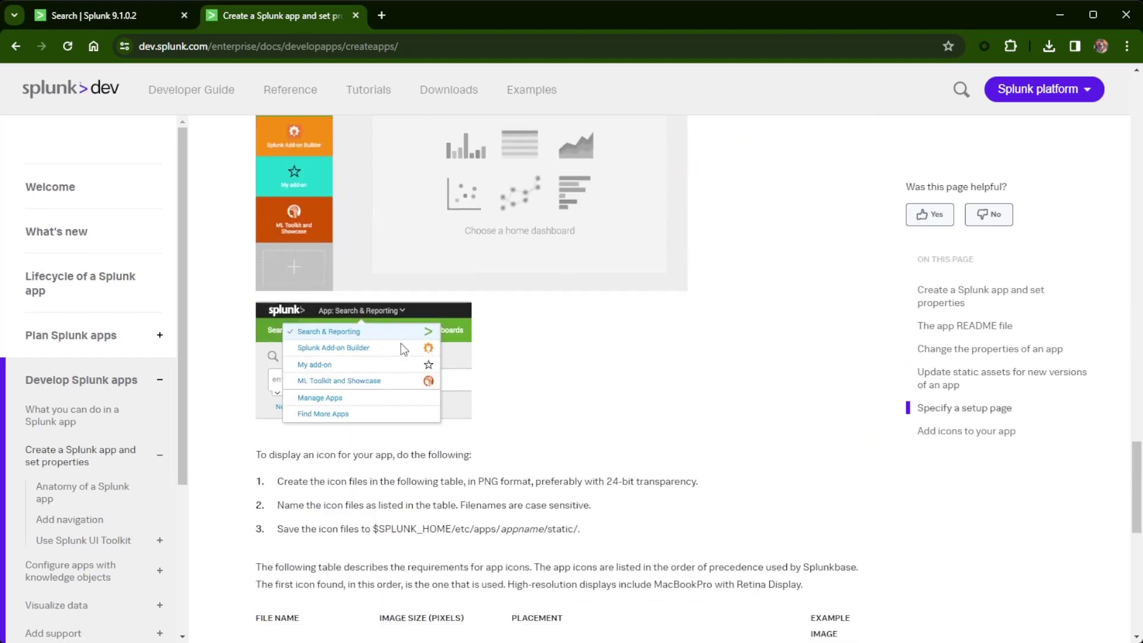
scroll(402, 344, down, 5)
scroll(443, 352, up, 4)
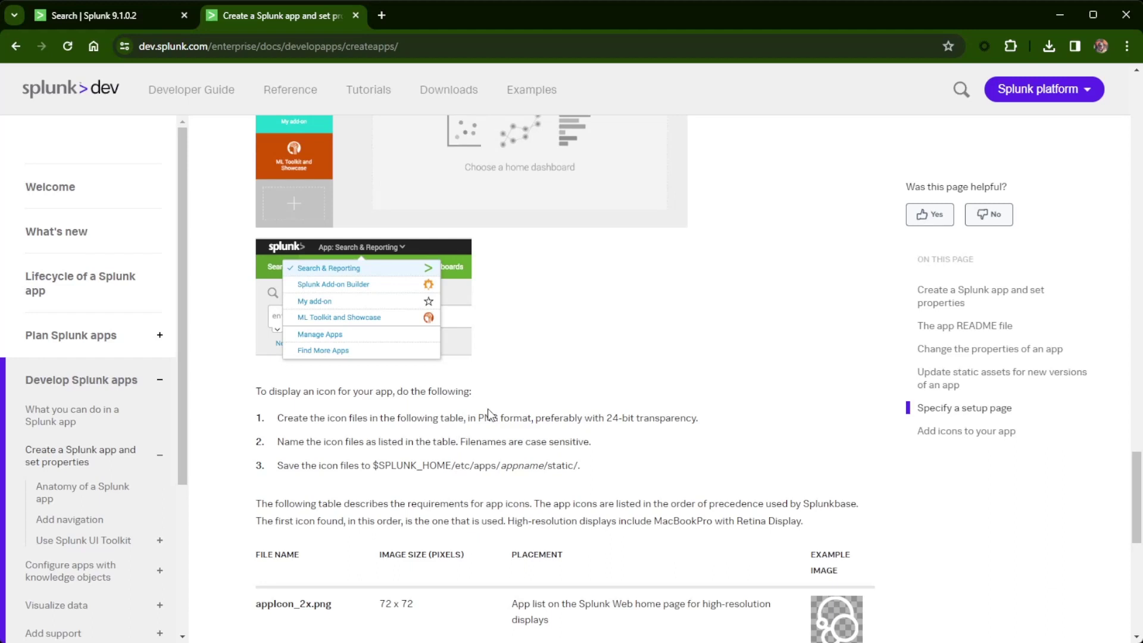
scroll(488, 409, down, 3)
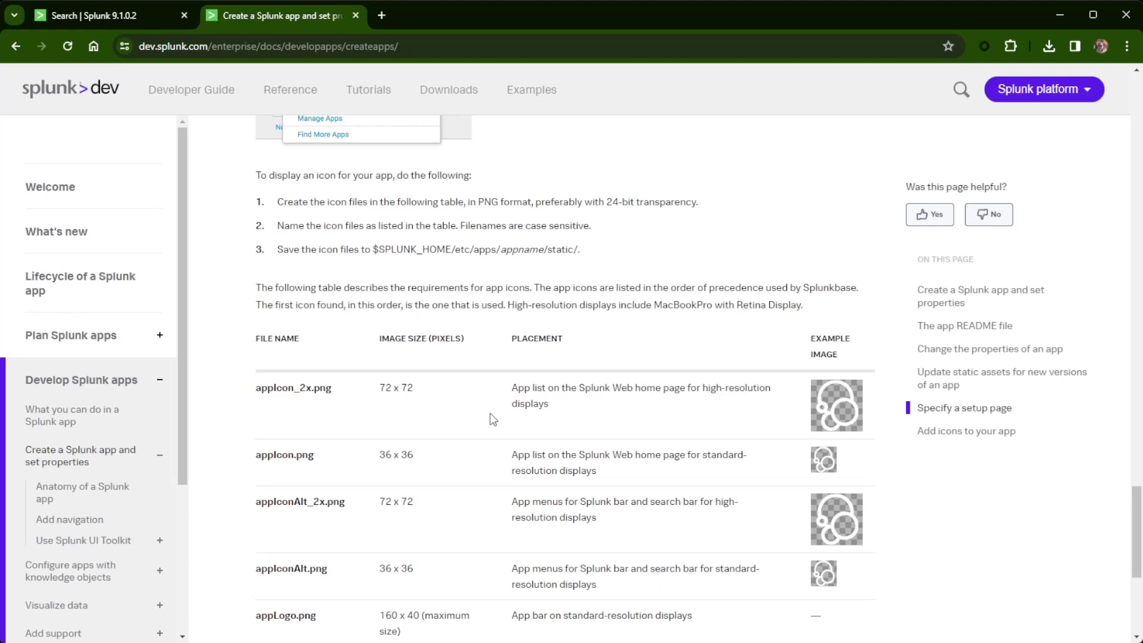
scroll(492, 417, down, 1)
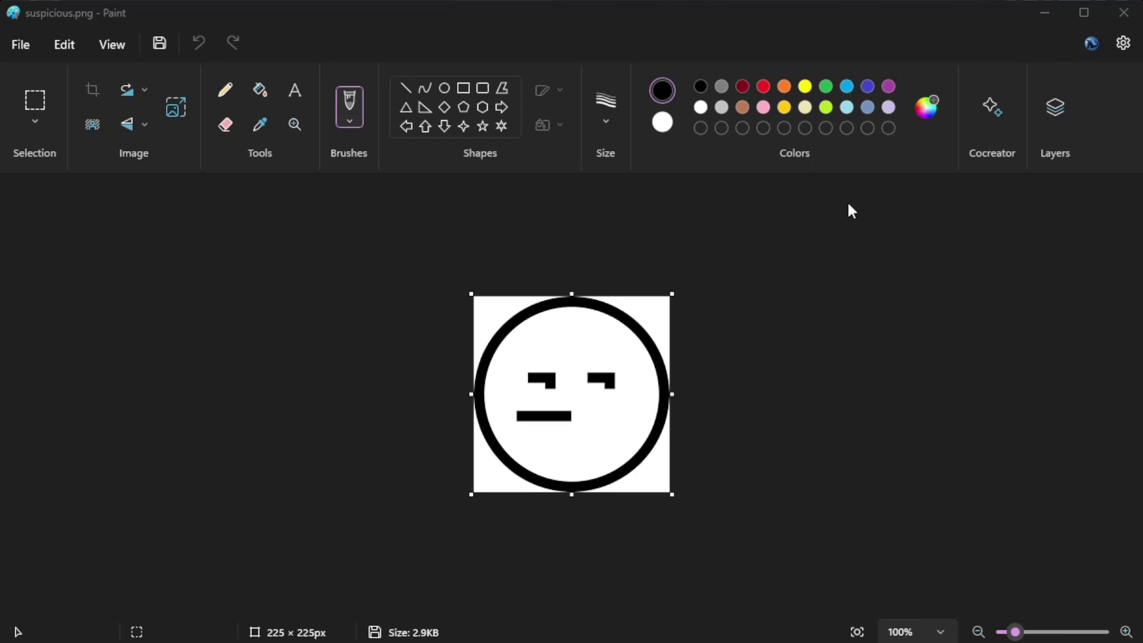
Resize suspicious.png by pixels from 225 × 225 to 72 × 72
click(175, 106)
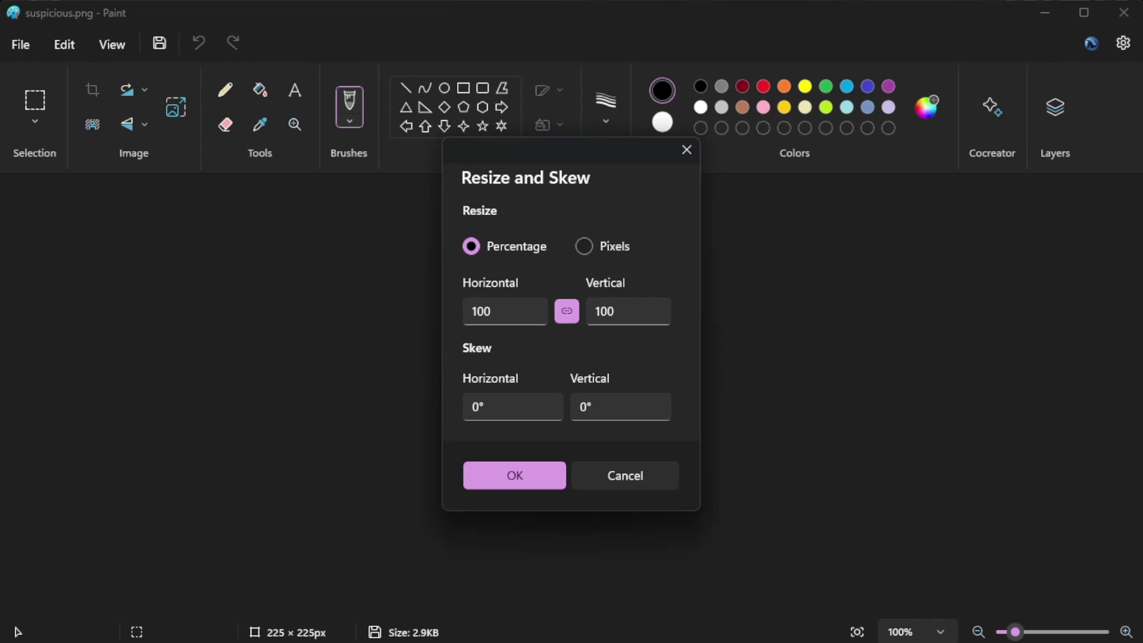
click(585, 249)
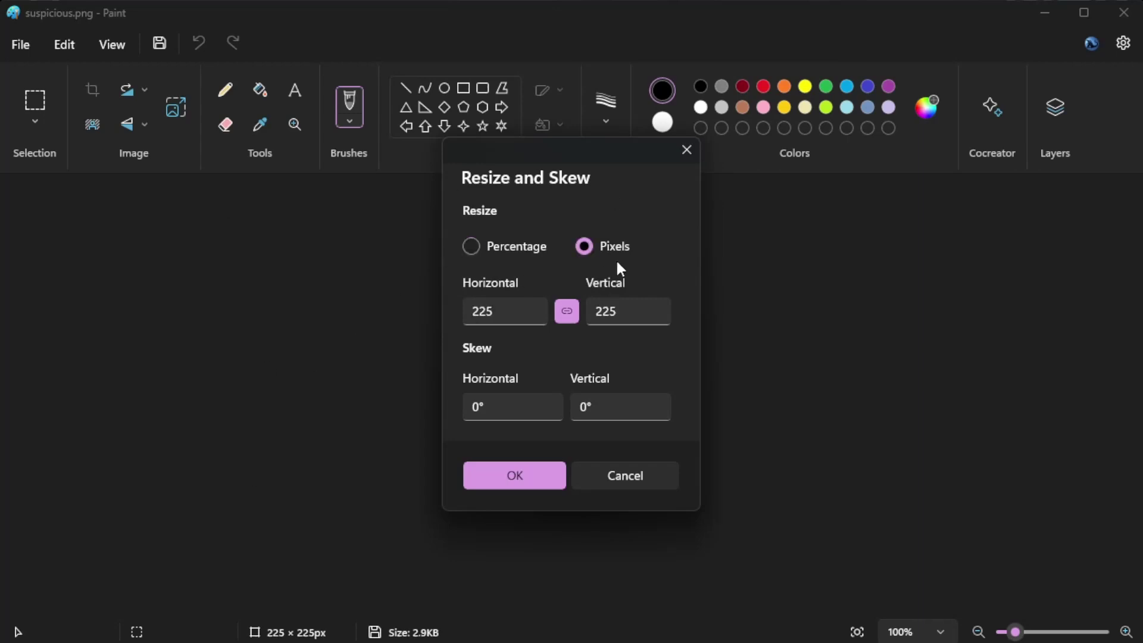
click(460, 311)
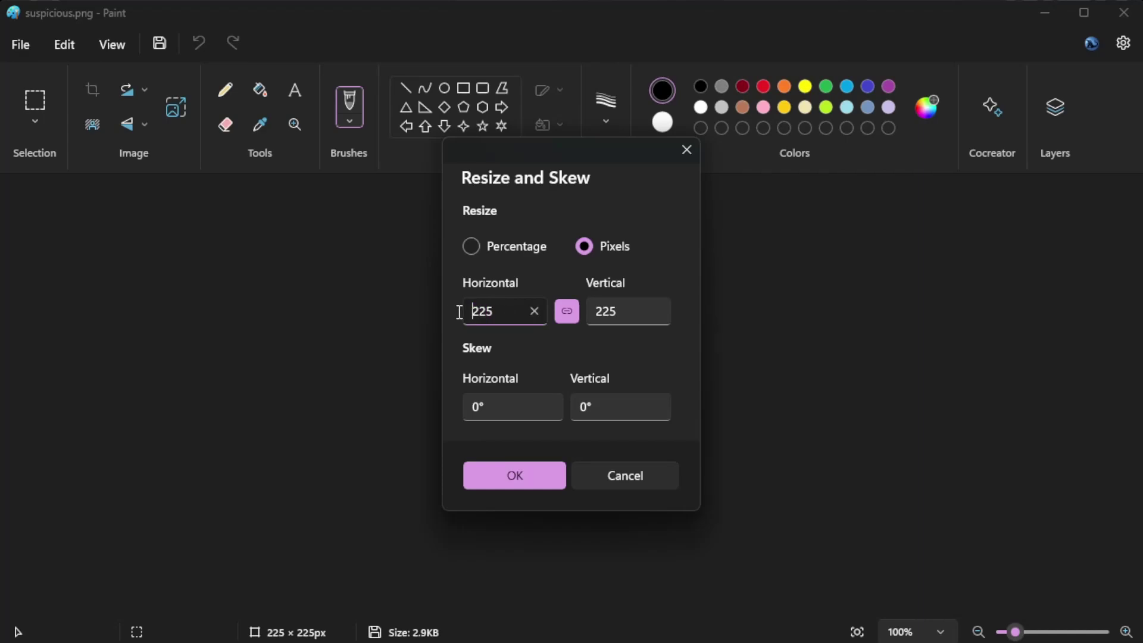
double_click(493, 311)
text(72)
key(Return)
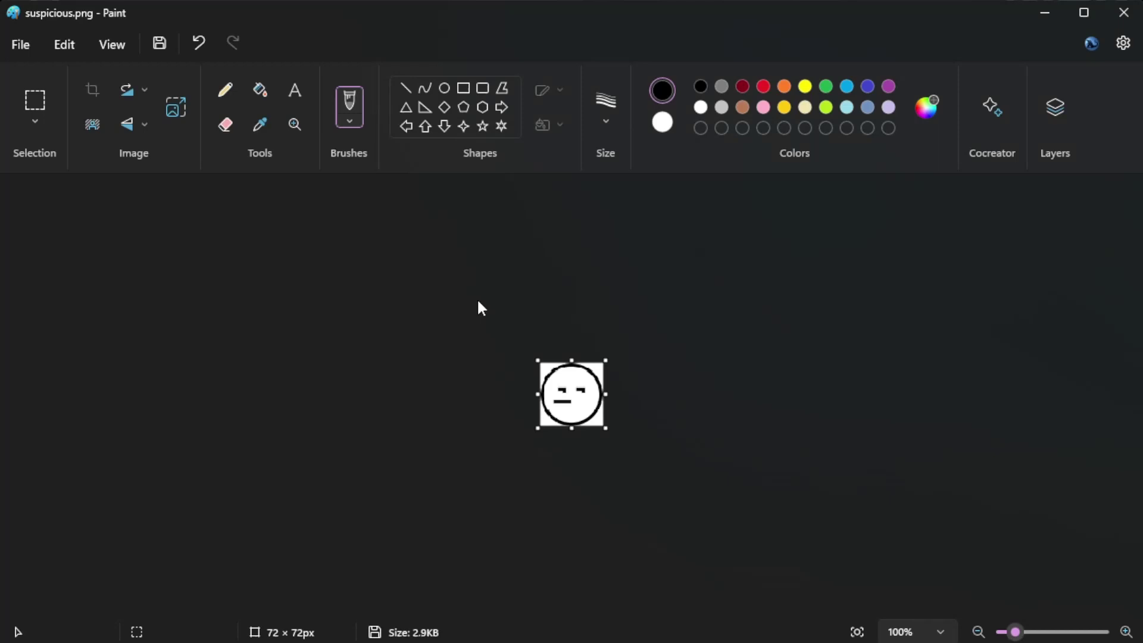
Save the 72 × 72 image as a PNG named appIcon_2x.png in Pictures\splunk\icons
click(18, 44)
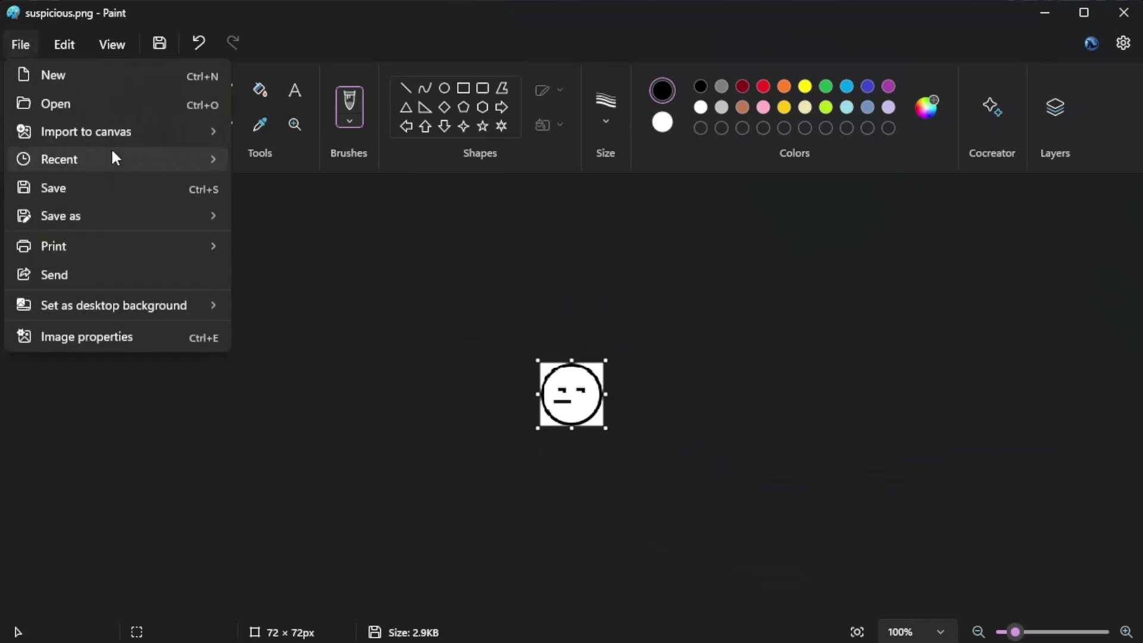
mouse_move(64, 215)
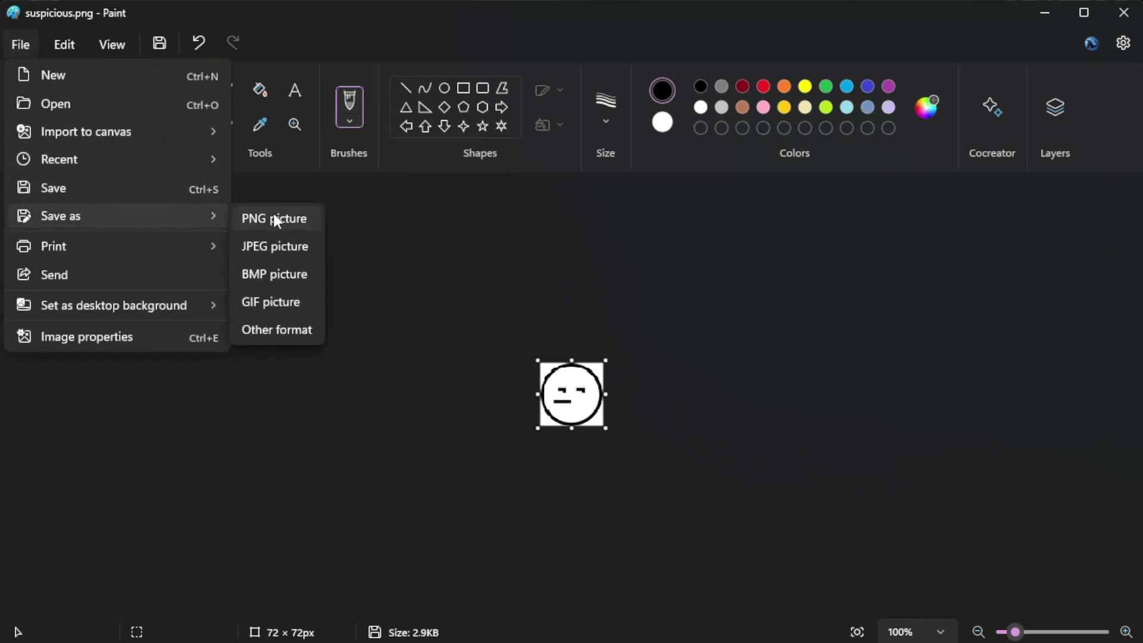
click(275, 218)
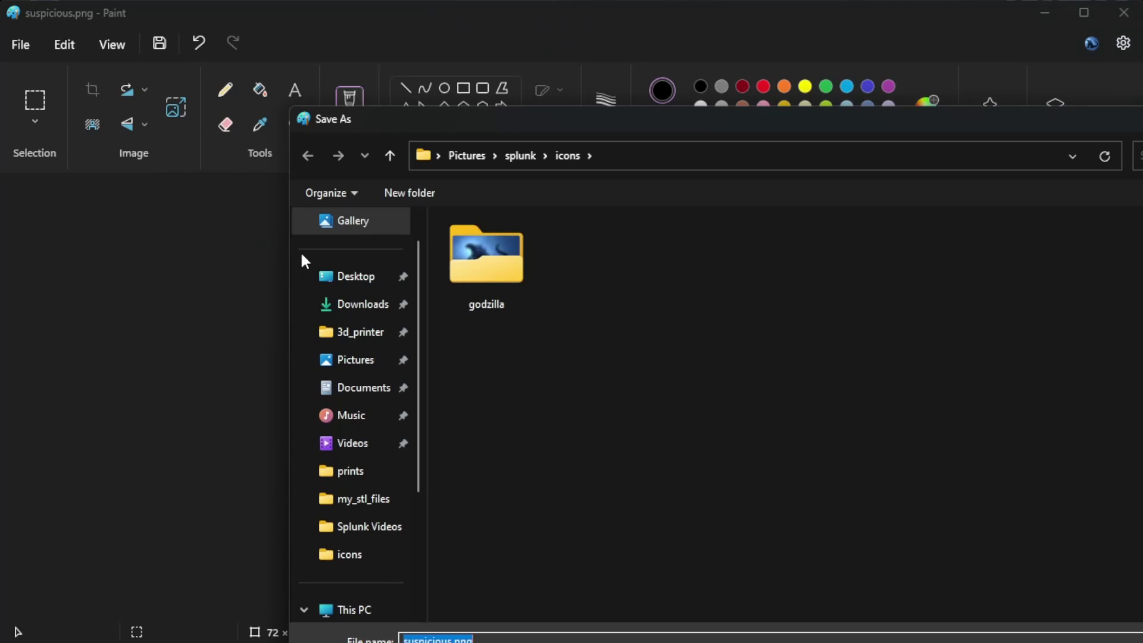
text(app)
drag(877, 126, 887, 53)
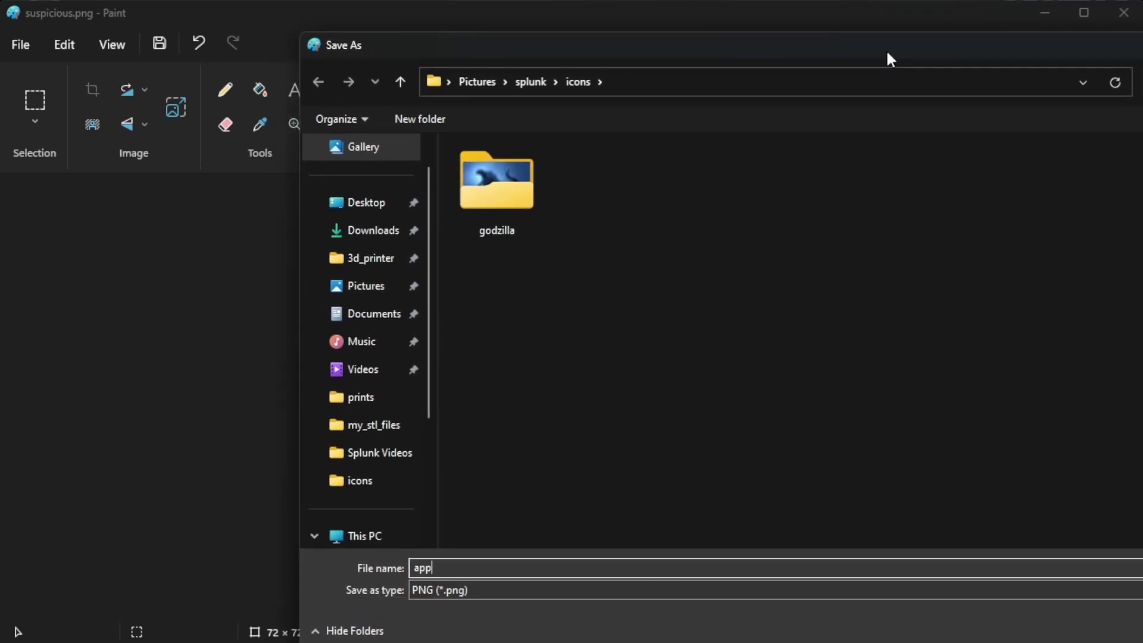
text(Icon_2x)
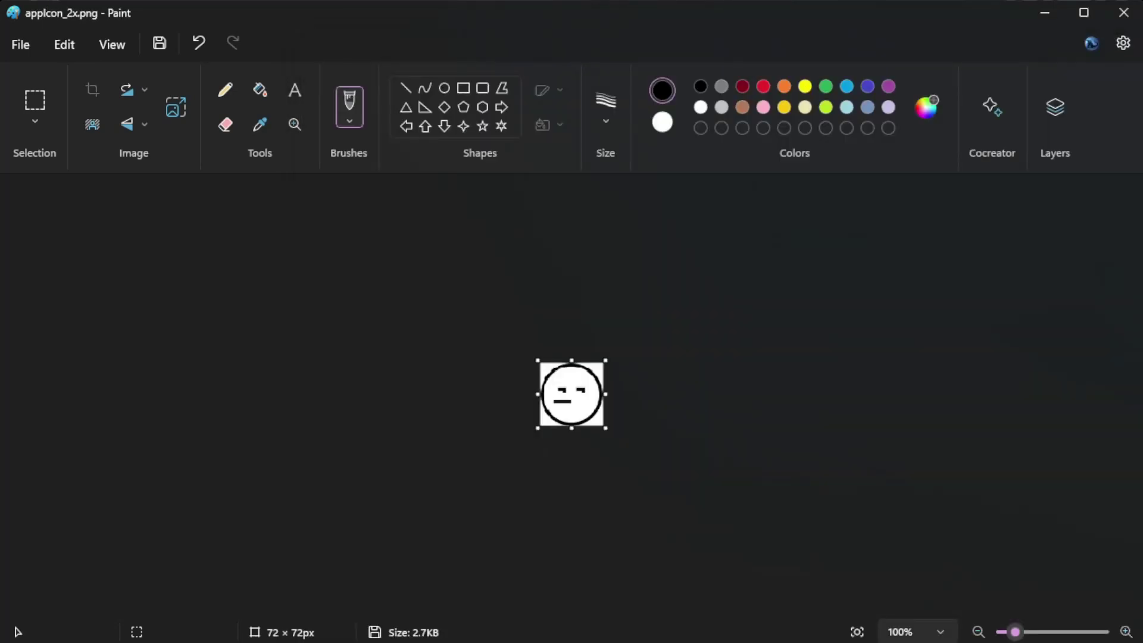
Resize the face image by pixels from 72 × 72 down to 36 × 36
click(174, 119)
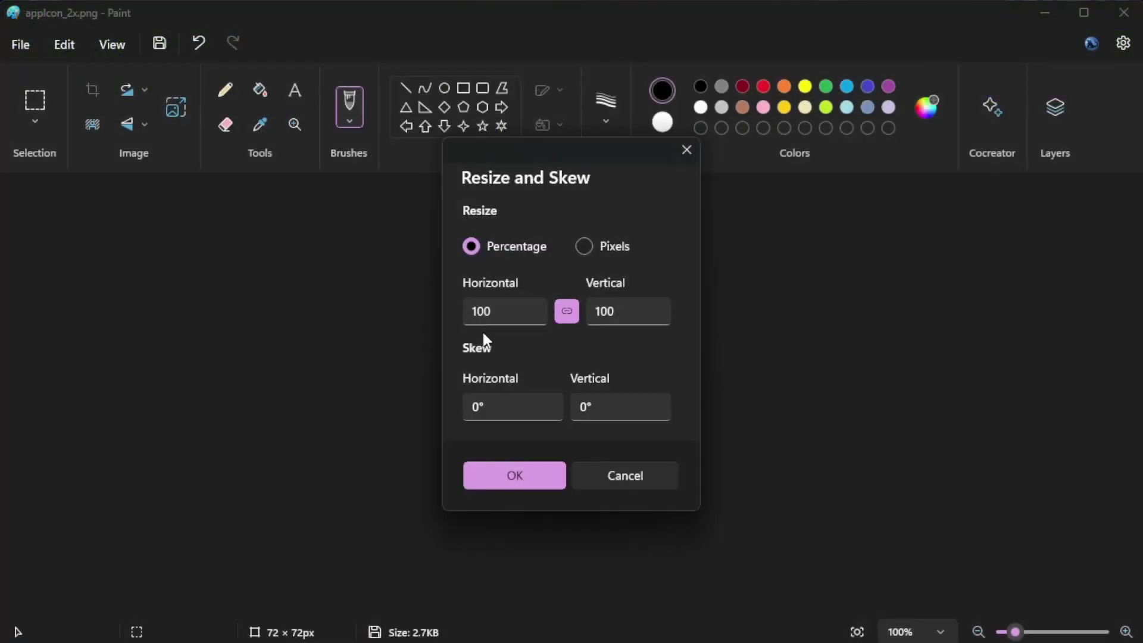
click(585, 247)
click(502, 311)
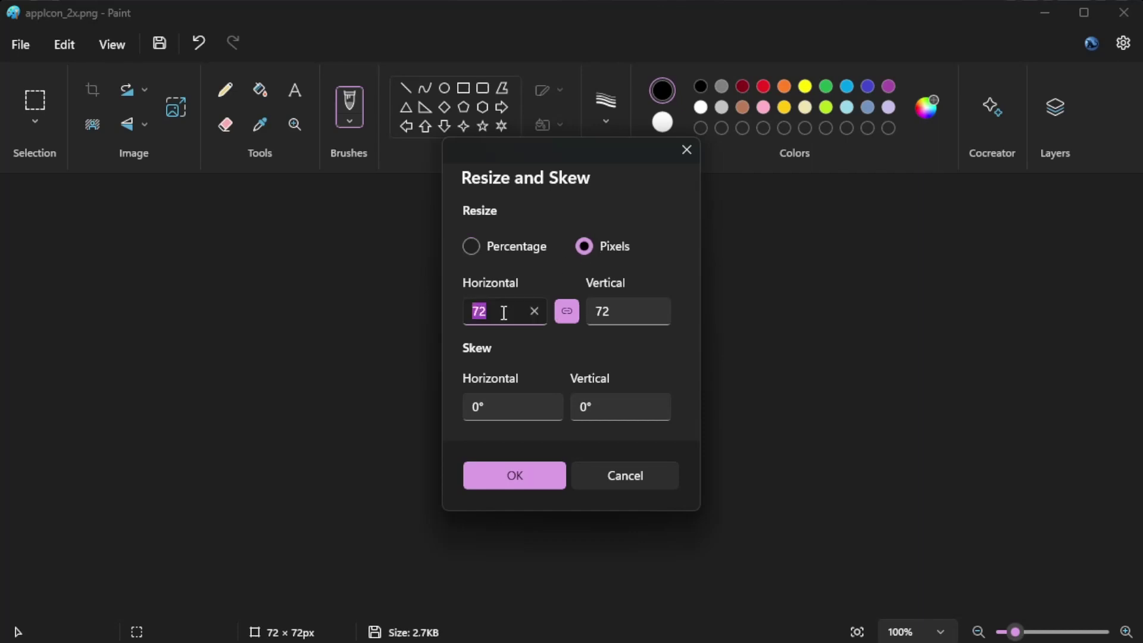
key(End)
key(BackSpace)
key(BackSpace)
text(36)
click(533, 476)
Save it as PNG appIcon.png next to appIcon_2x.png, then return to the icon docs
click(18, 43)
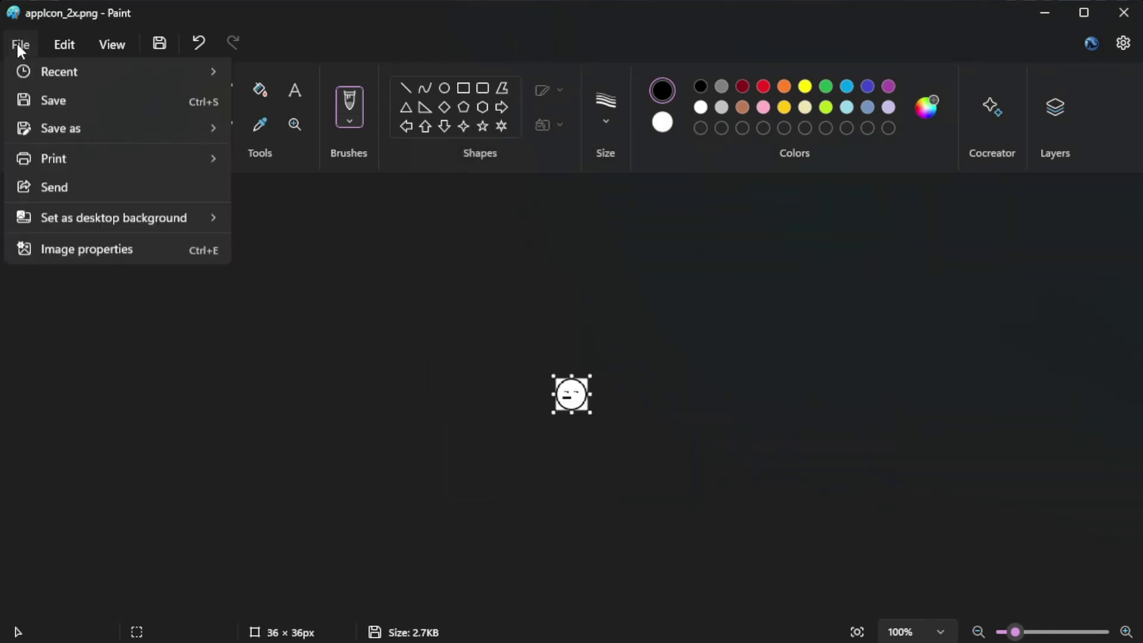
mouse_move(62, 226)
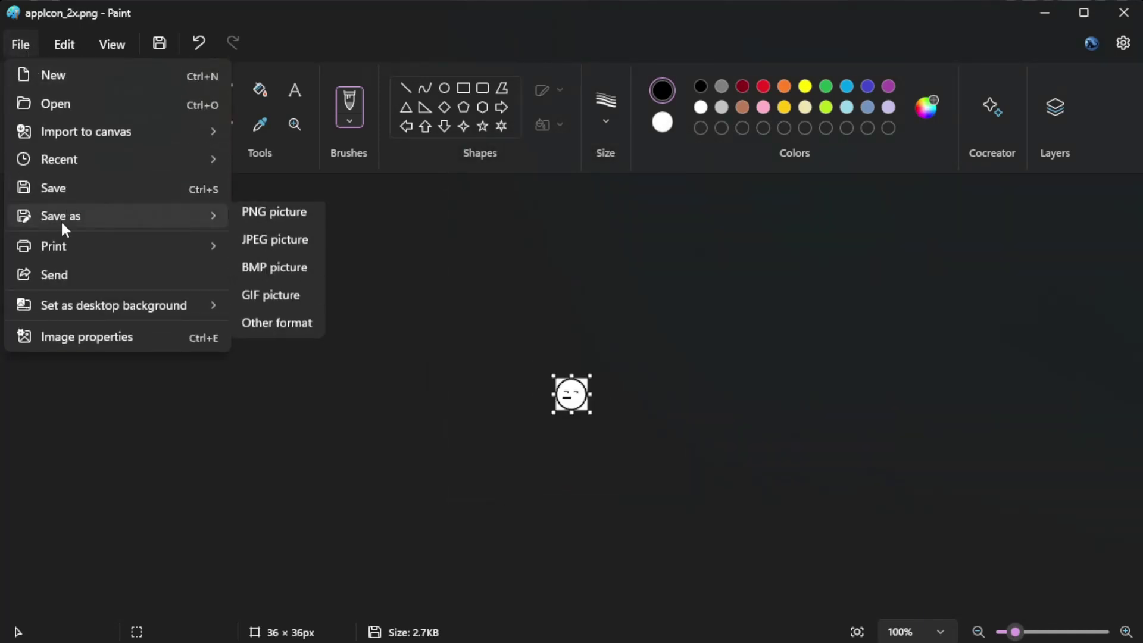
click(295, 212)
key(Right)
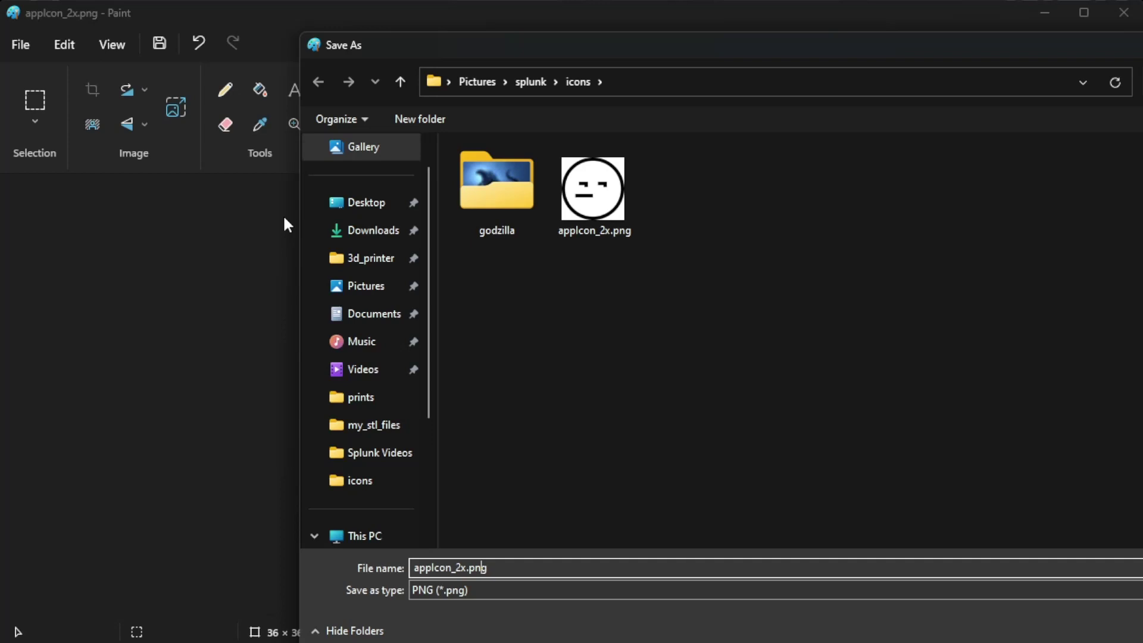
key(Left)
key(Left)
key(Left)
key(Left)
key(BackSpace)
key(BackSpace)
key(BackSpace)
key(Return)
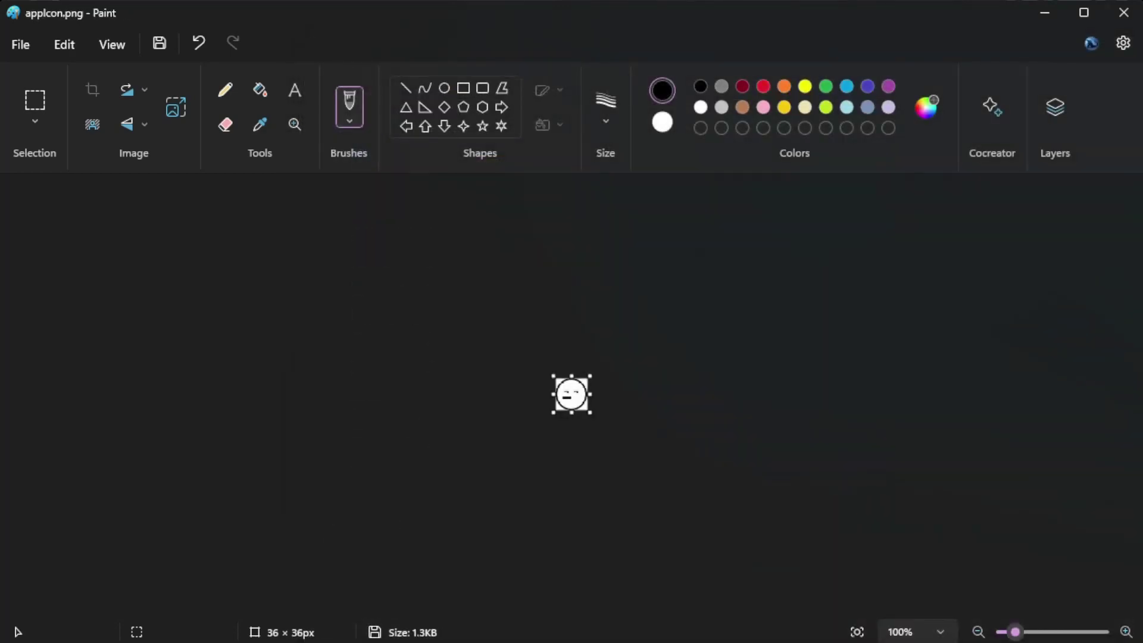
key(alt+Tab)
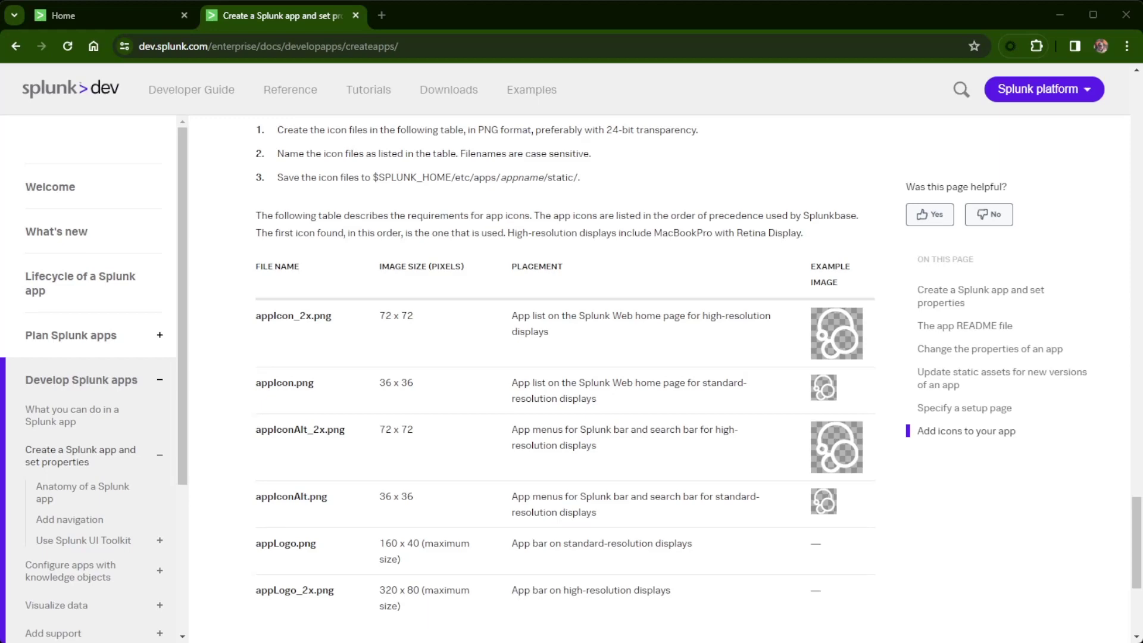
Scroll the docs page up to show the app icon file names and sizes
scroll(566, 381, up, 1)
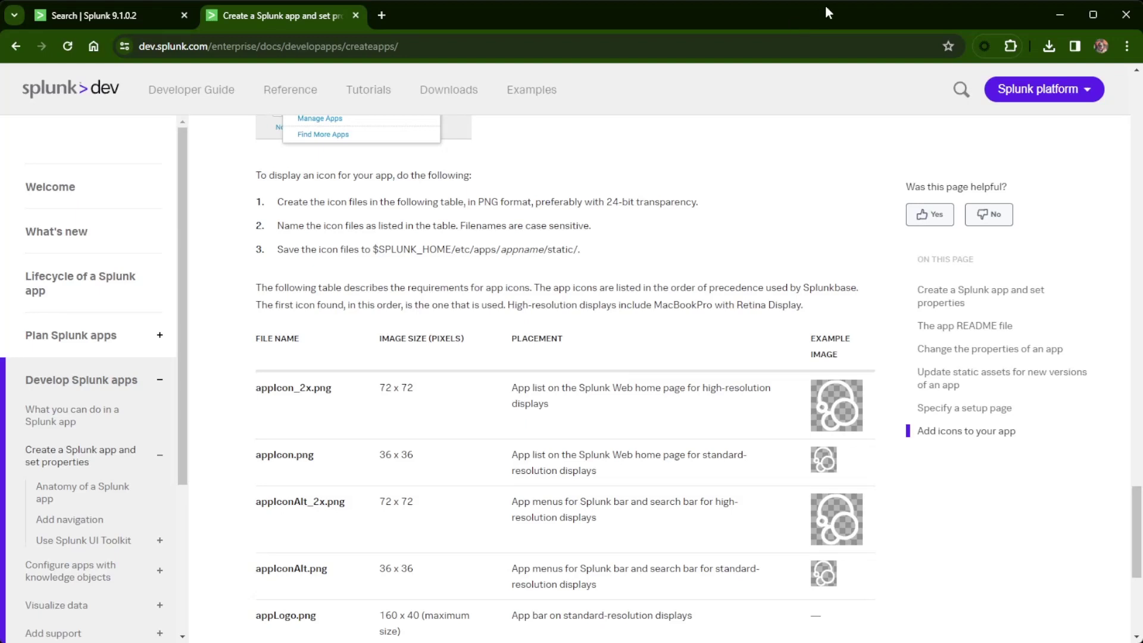
Switch to the Splunk tab and load the Home launcher via the splunk>enterprise logo
click(76, 13)
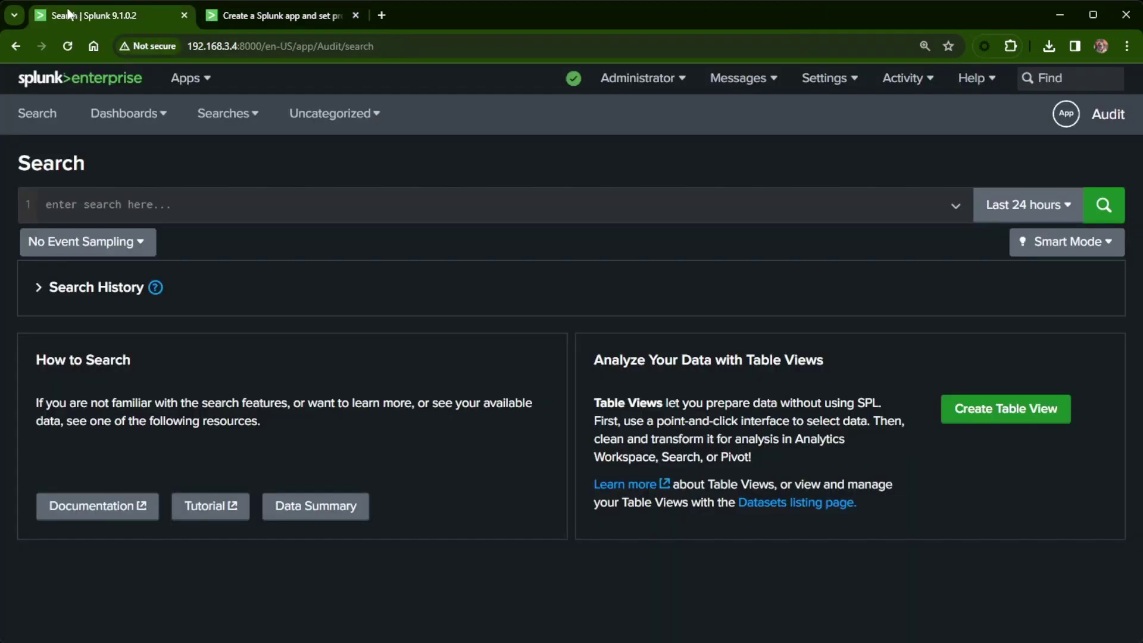
click(84, 82)
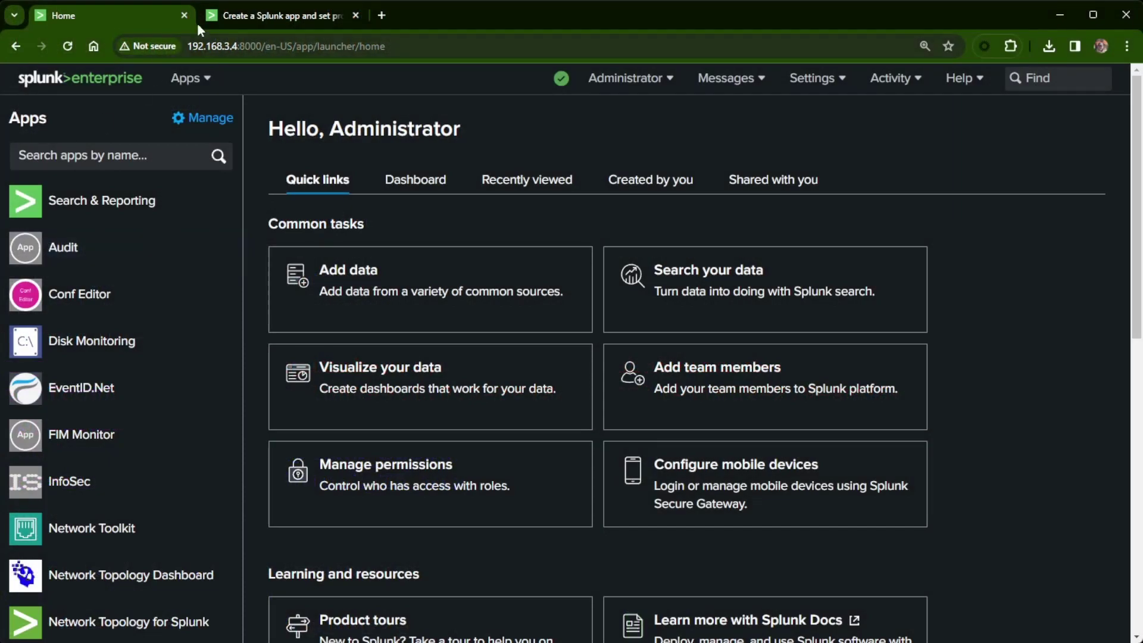
Highlight the docs line saying icons go in $SPLUNK_HOME/etc/apps/appname/static/
click(255, 16)
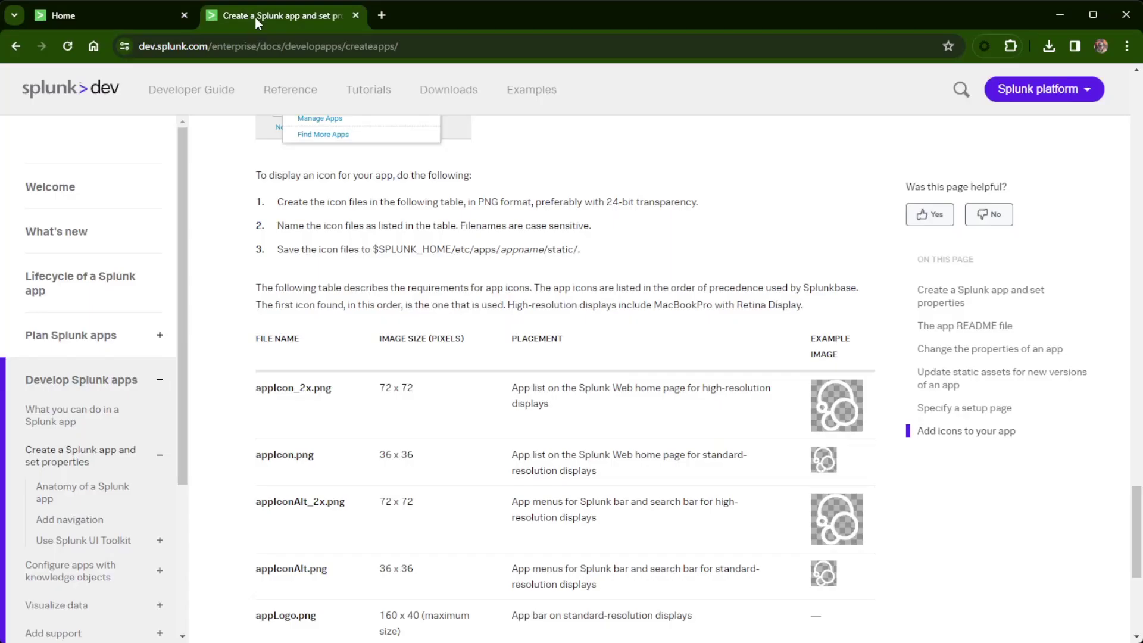
drag(580, 249, 279, 249)
click(651, 254)
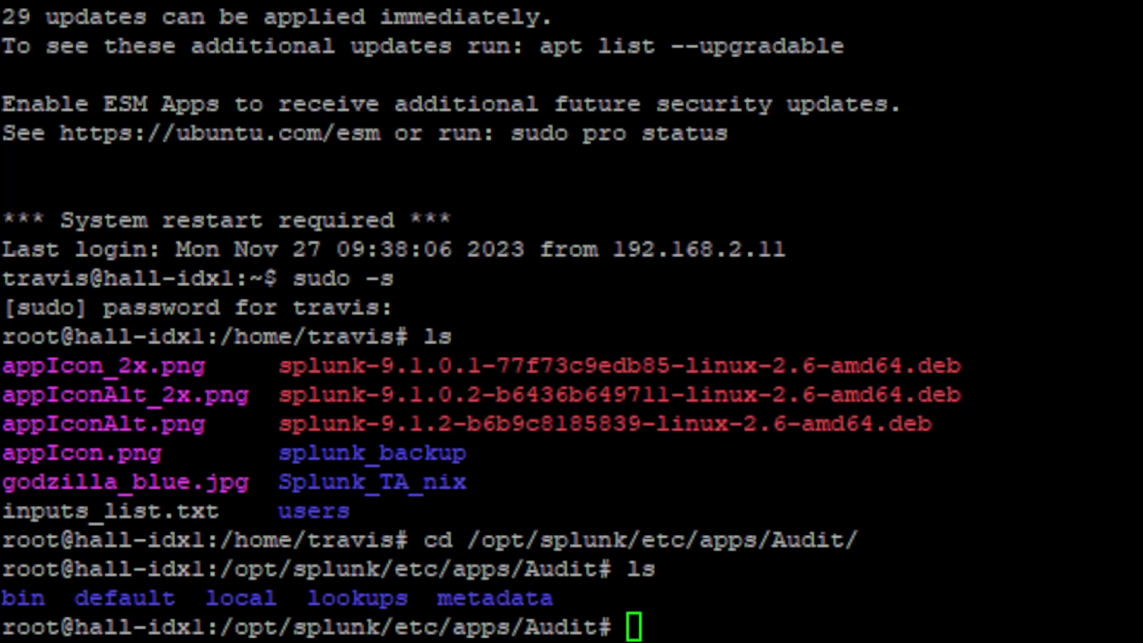
Create a static folder inside the Audit app directory with mkdir static and confirm it with ls
click(960, 242)
text(ls)
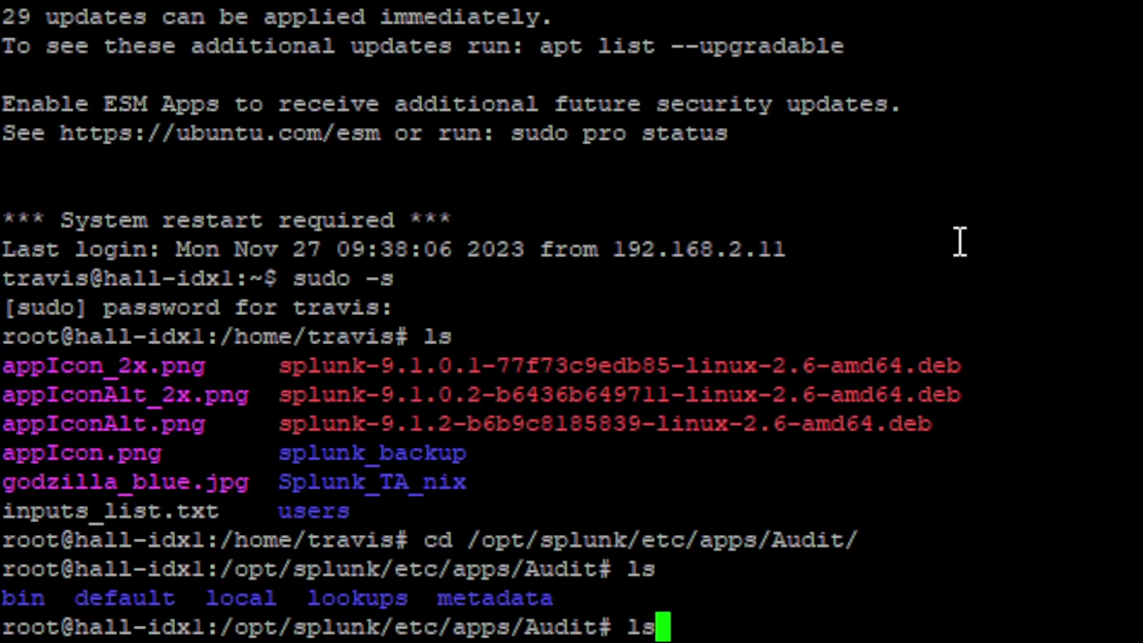
key(Return)
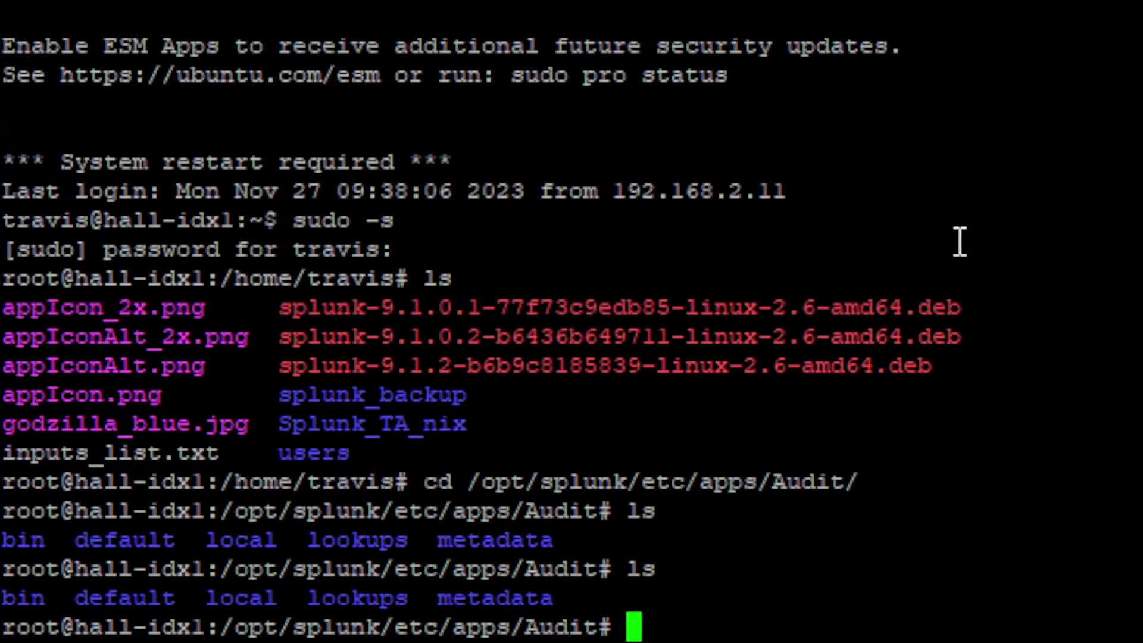
text(mk)
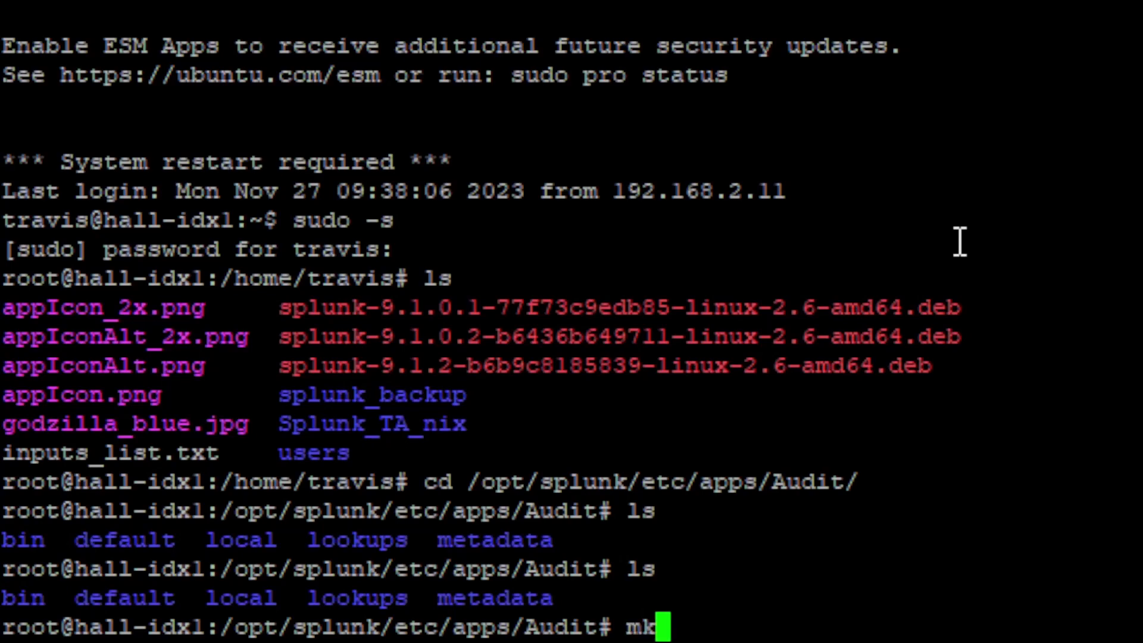
text(dir statu)
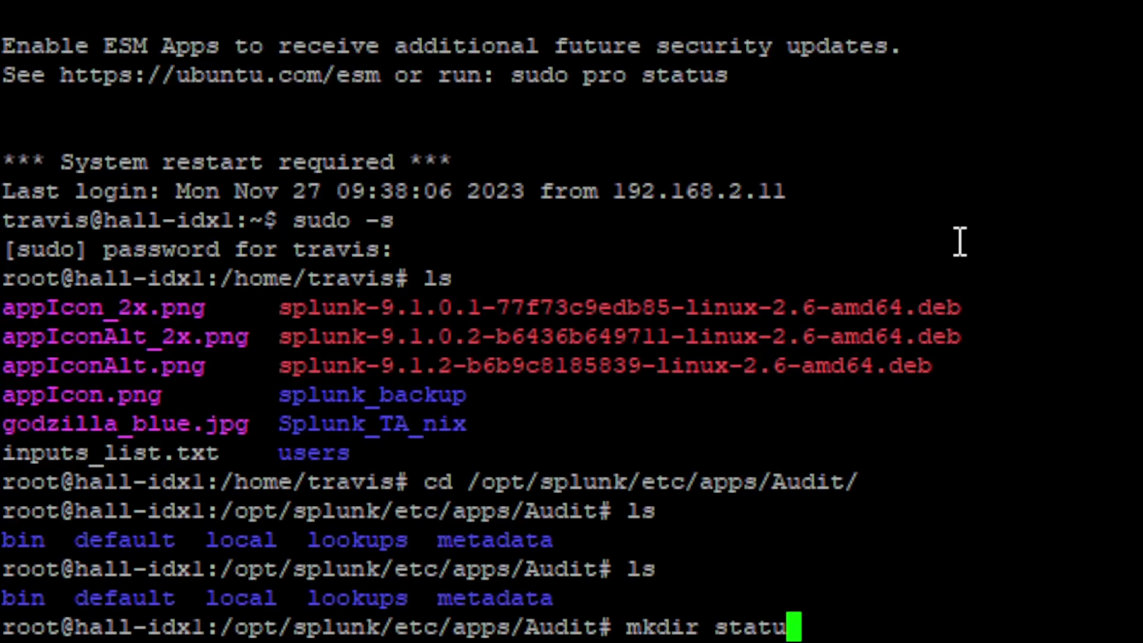
key(BackSpace)
text(ic)
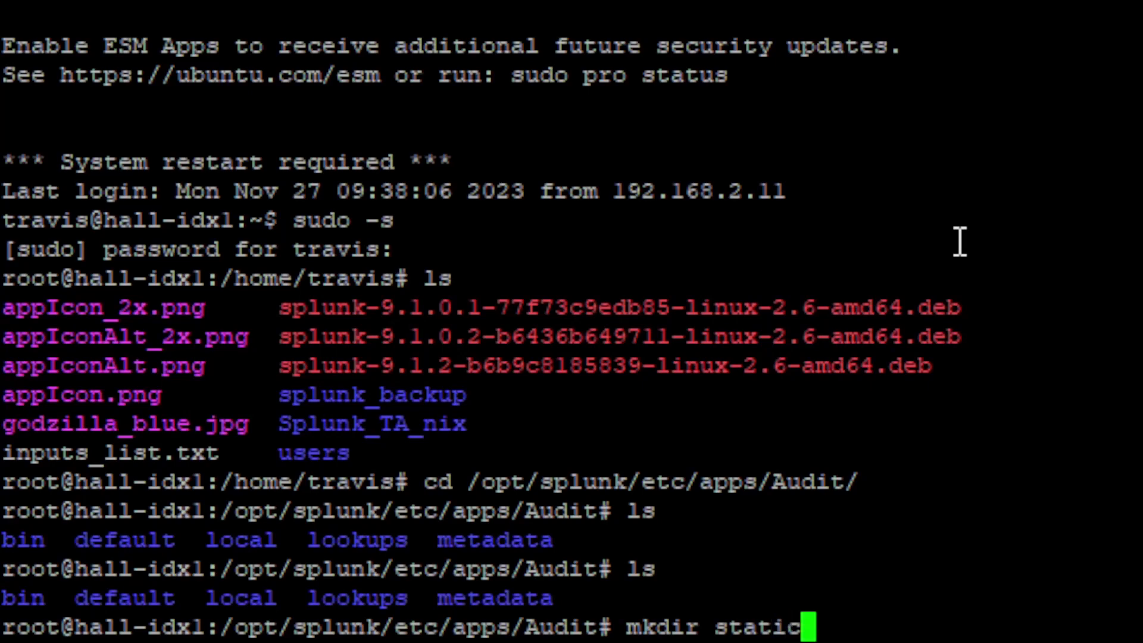
key(Return)
text(ls)
key(Return)
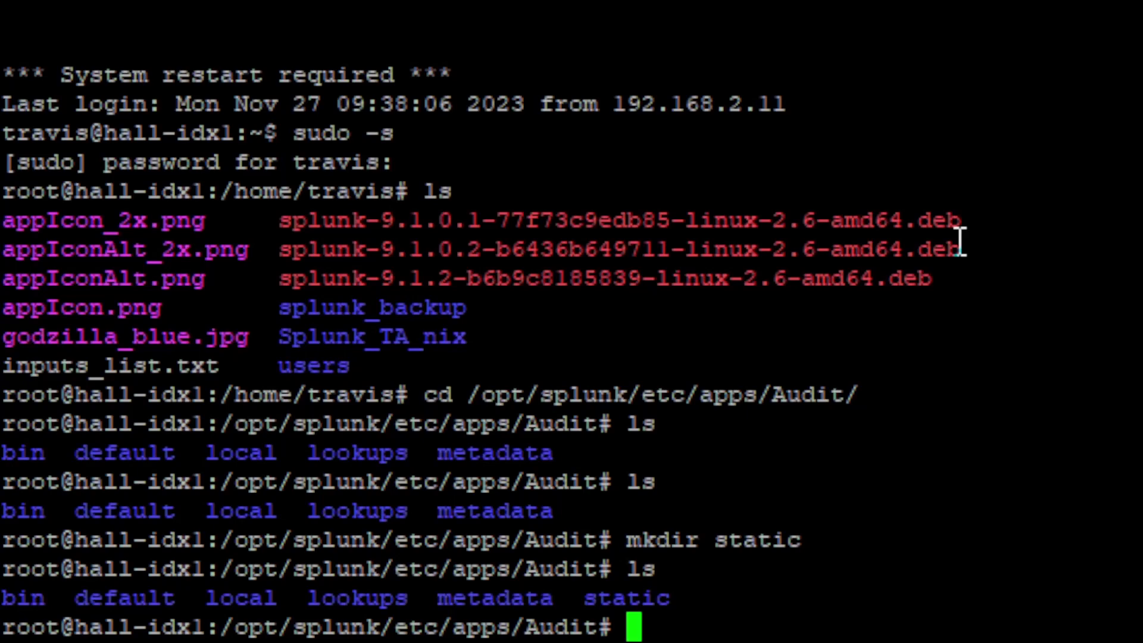
Copy all *.png icons from the home folder into static and list them with ls
text(cd static)
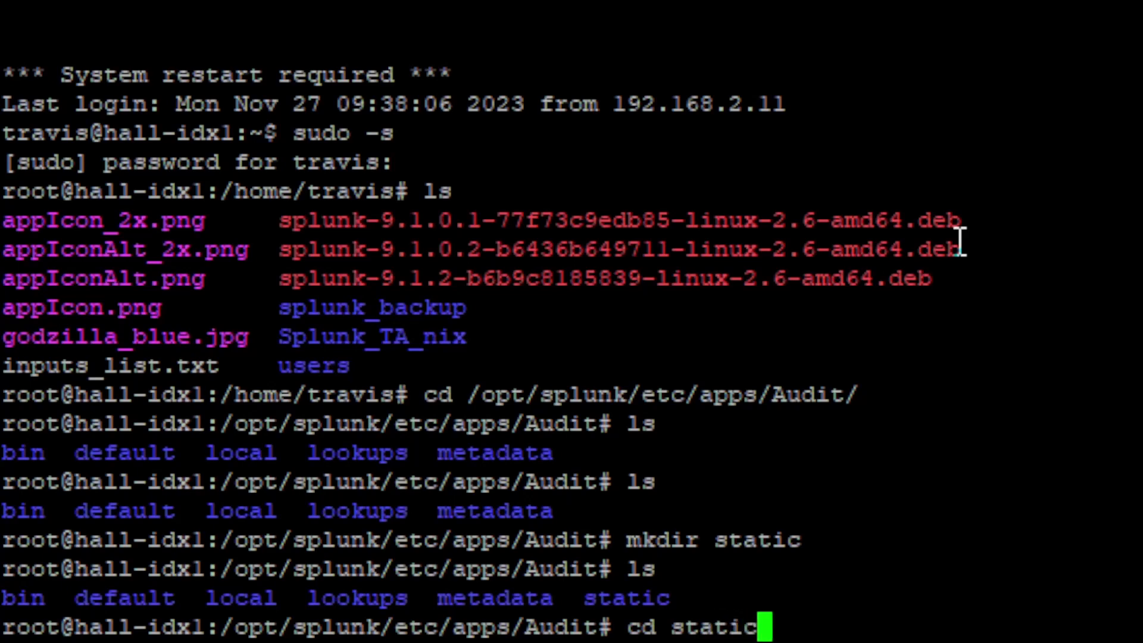
key(Return)
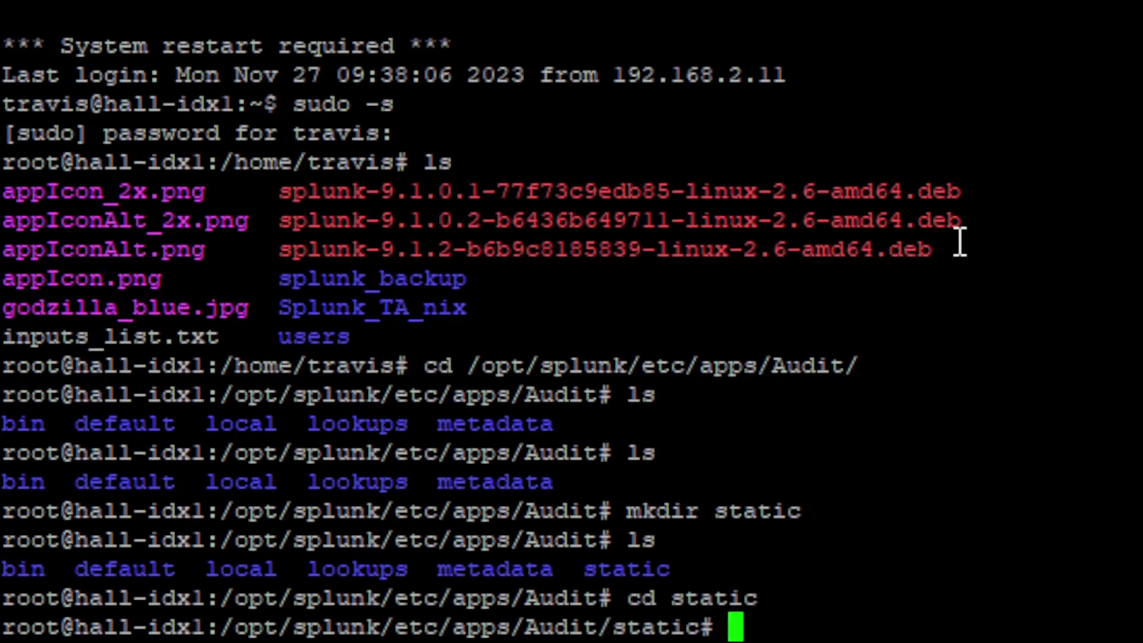
text(/)
key(BackSpace)
text(cp)
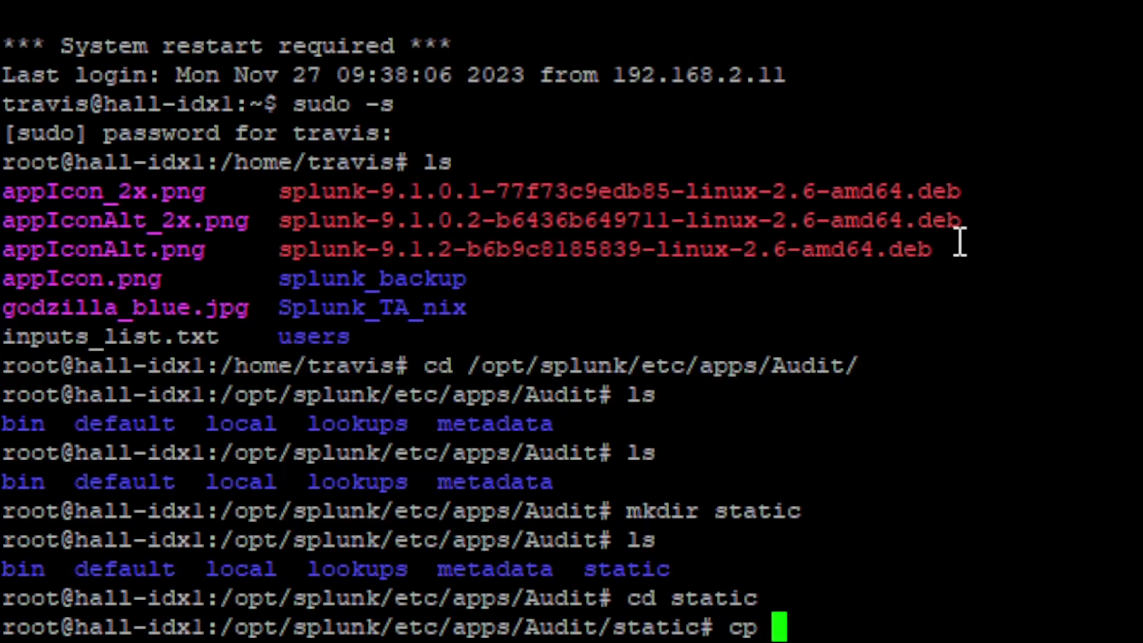
text( /home/trta)
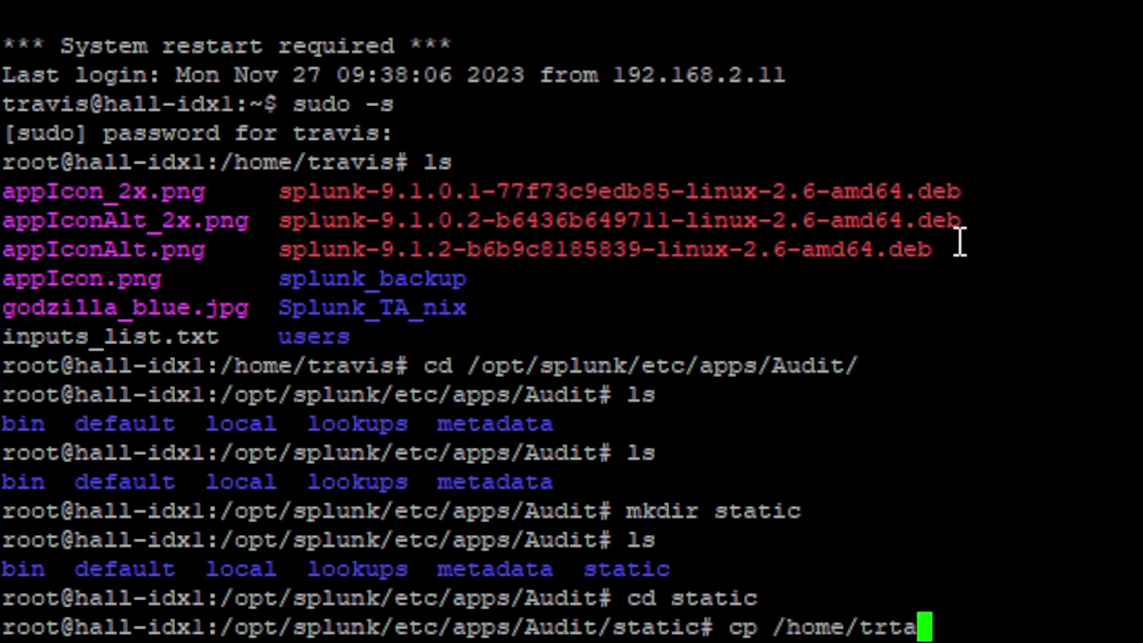
key(BackSpace)
key(BackSpace)
text(avis)
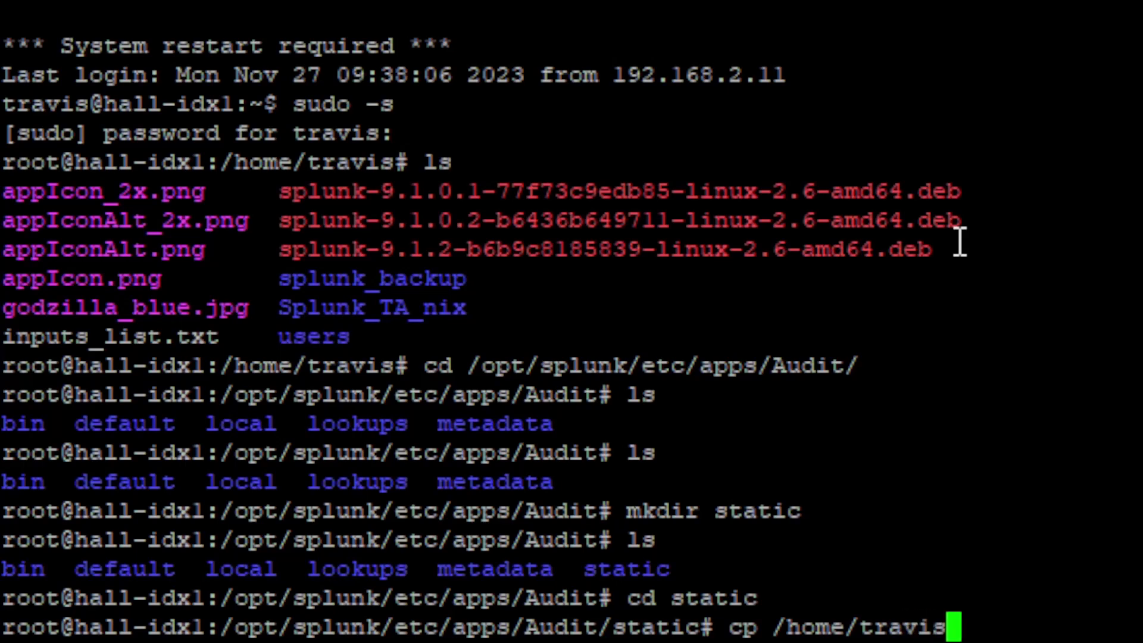
text(/*)
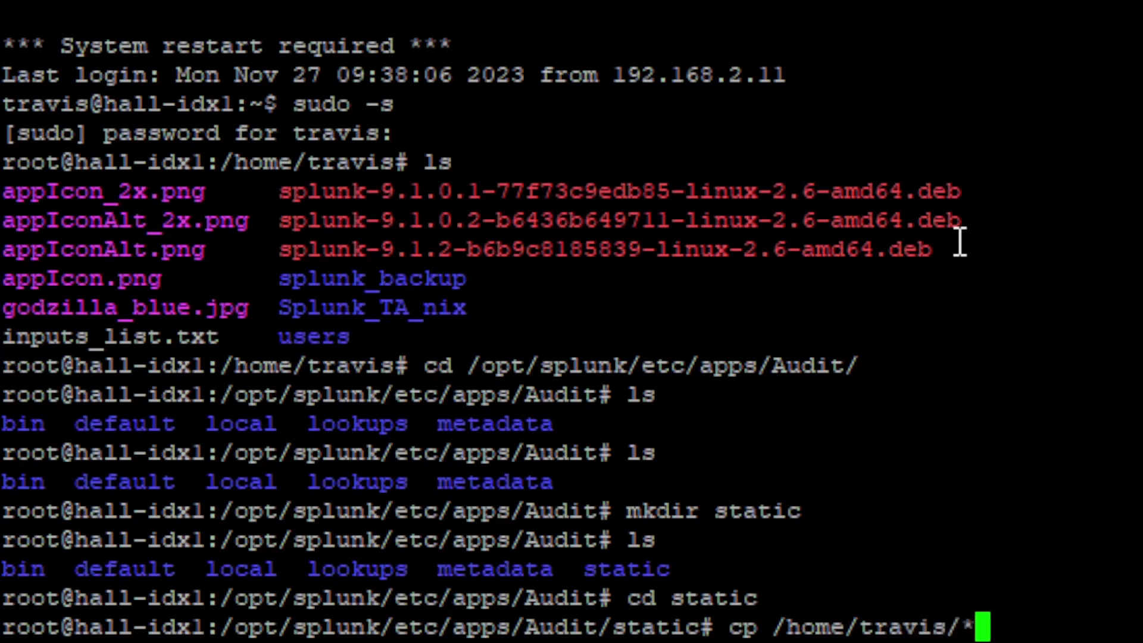
text(png)
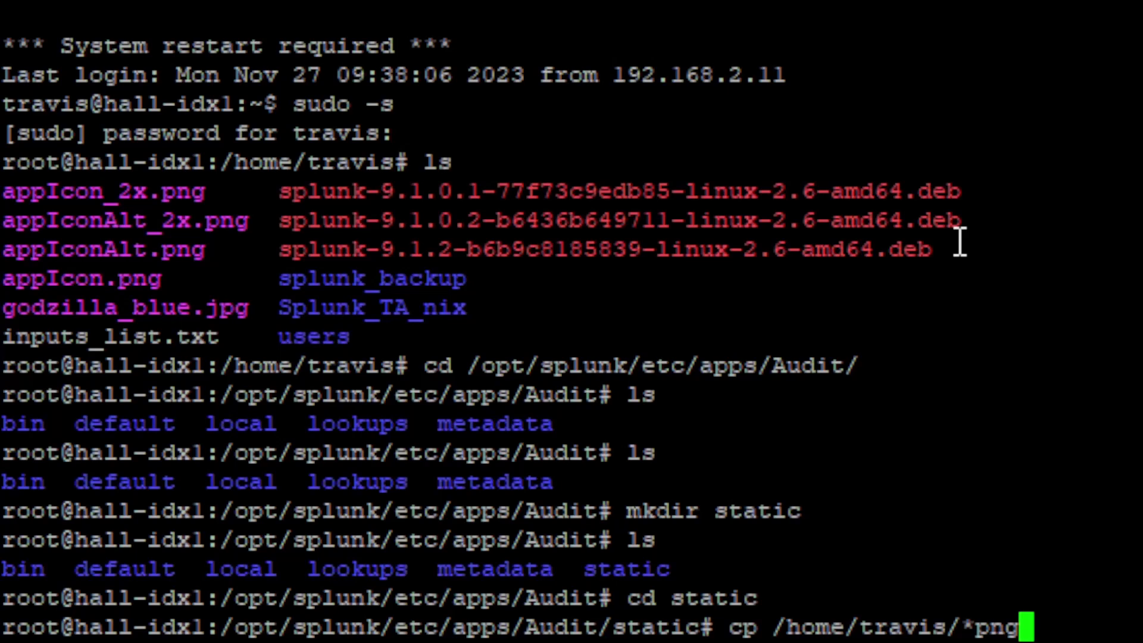
key(BackSpace)
key(BackSpace)
key(BackSpace)
text(.png)
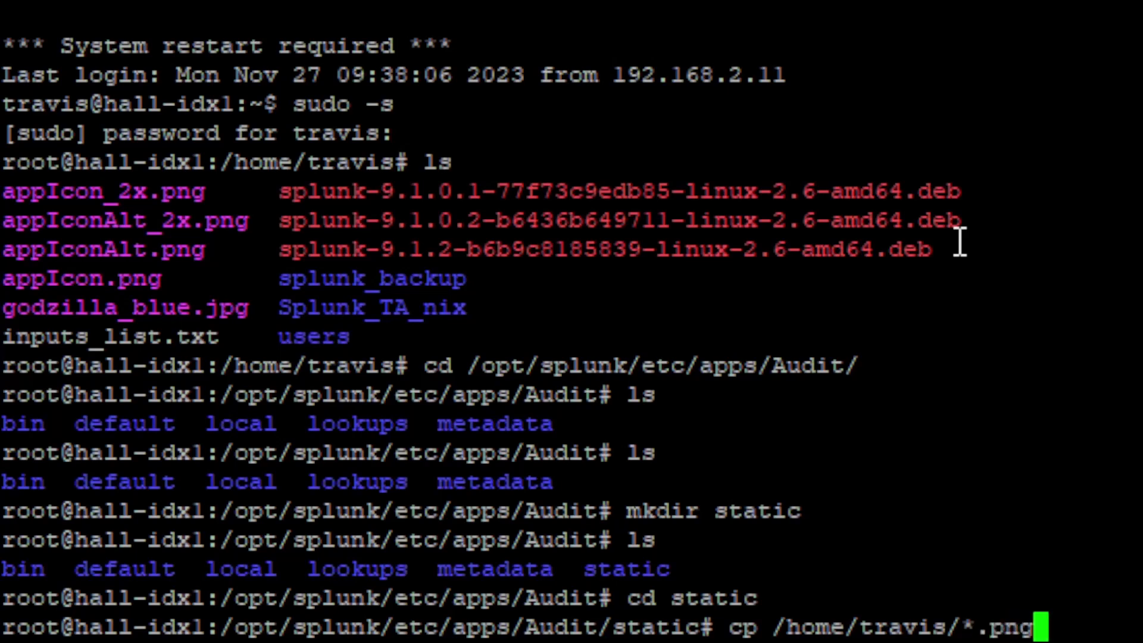
text( .)
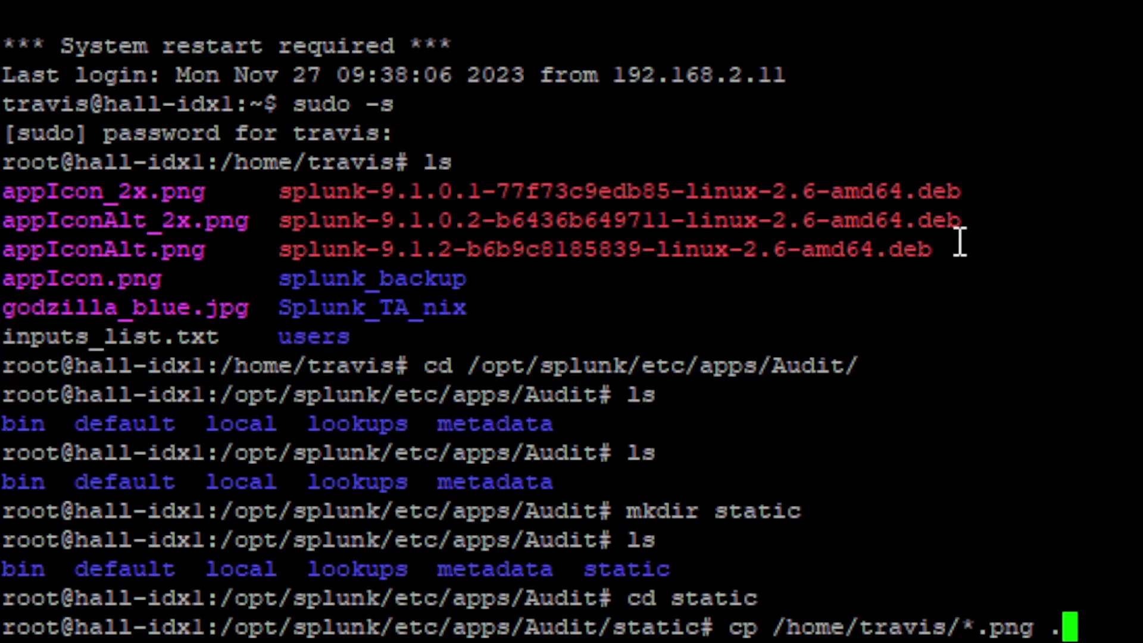
key(Return)
text(ls)
key(Return)
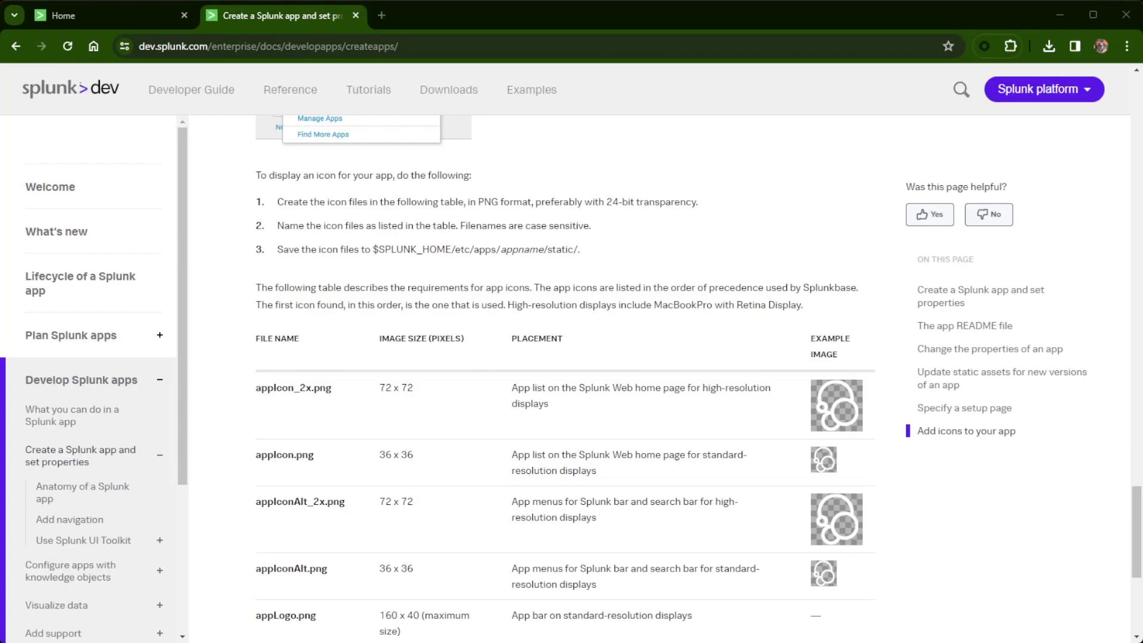
Reload Splunk Home to show the Godzilla icon on Audit, then open the Audit app
click(60, 15)
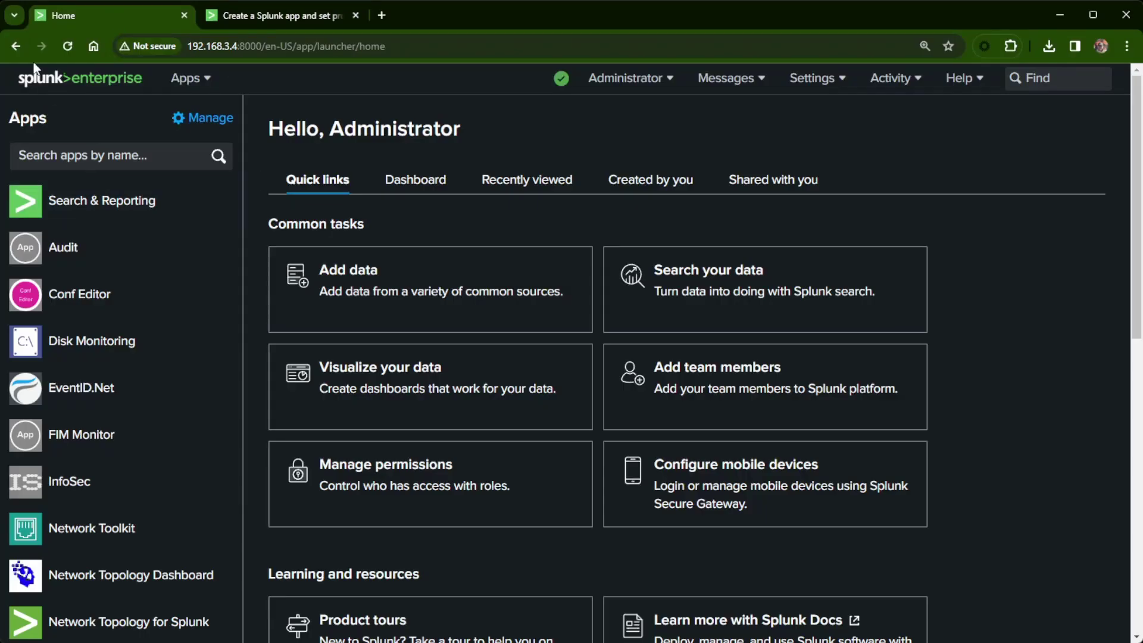
click(69, 46)
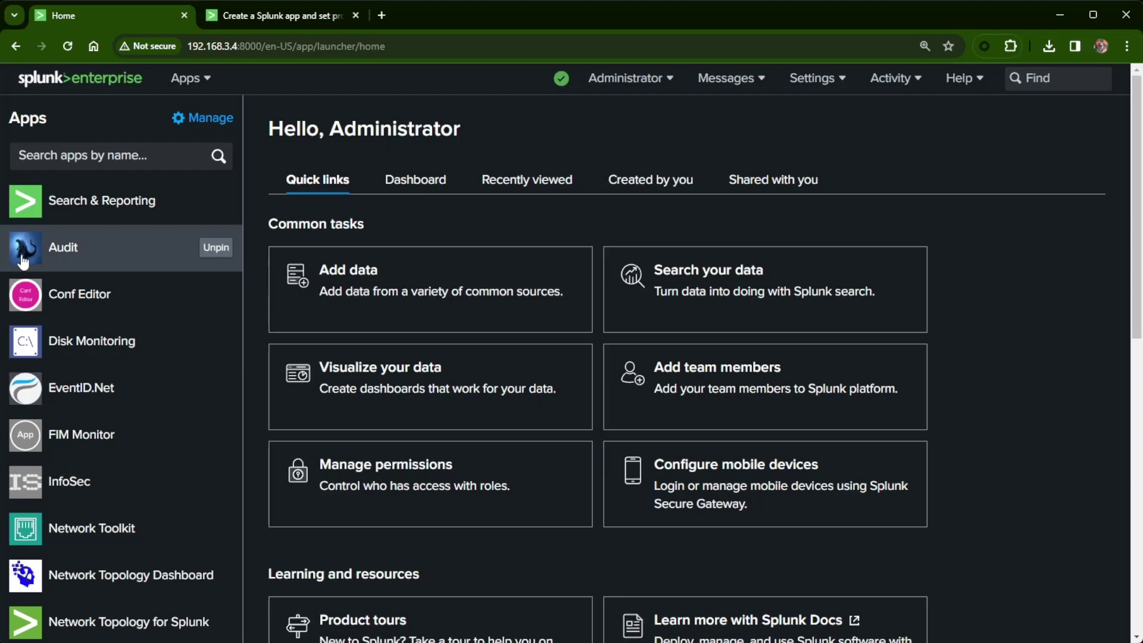
click(66, 250)
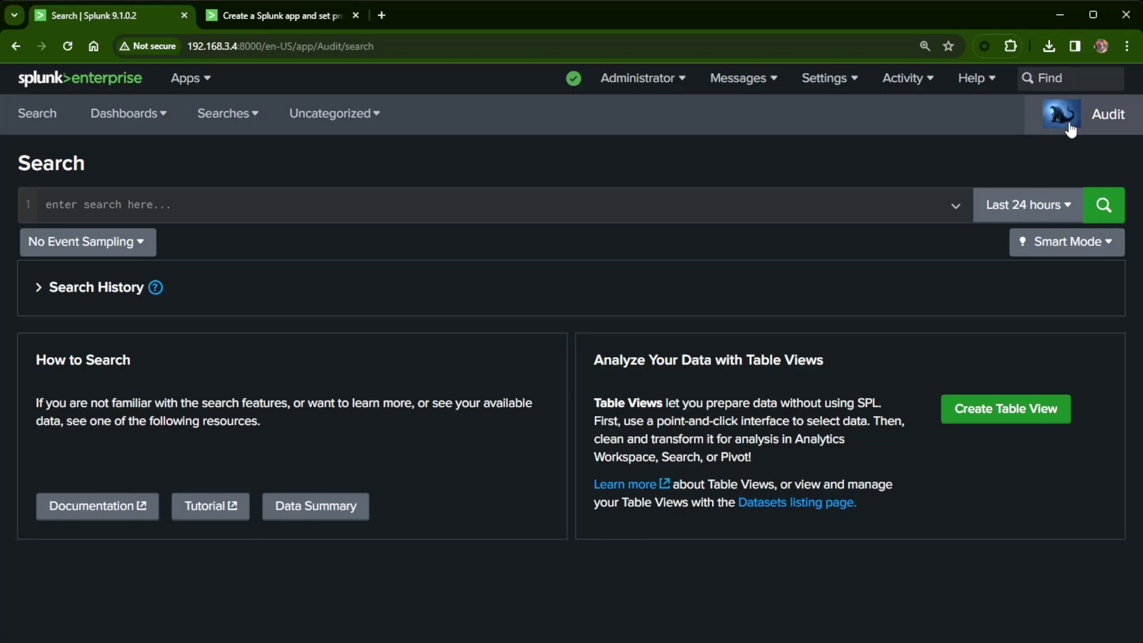
Return to the Home launcher via the splunk>enterprise logo and check Audit's Godzilla icon in the Apps list
click(116, 81)
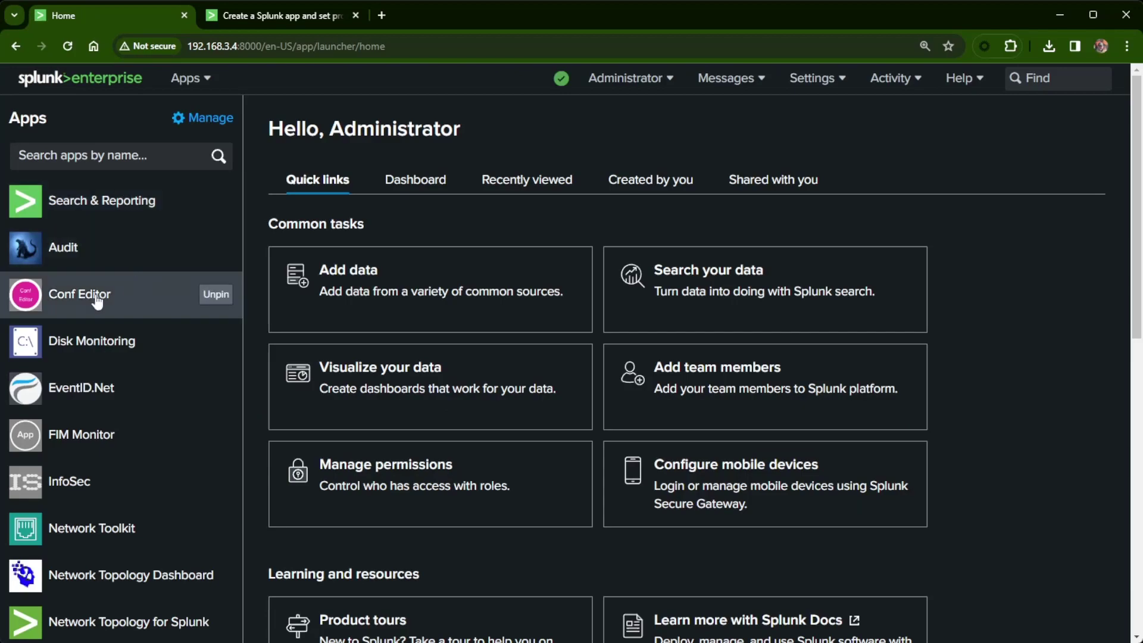
scroll(44, 467, down, 5)
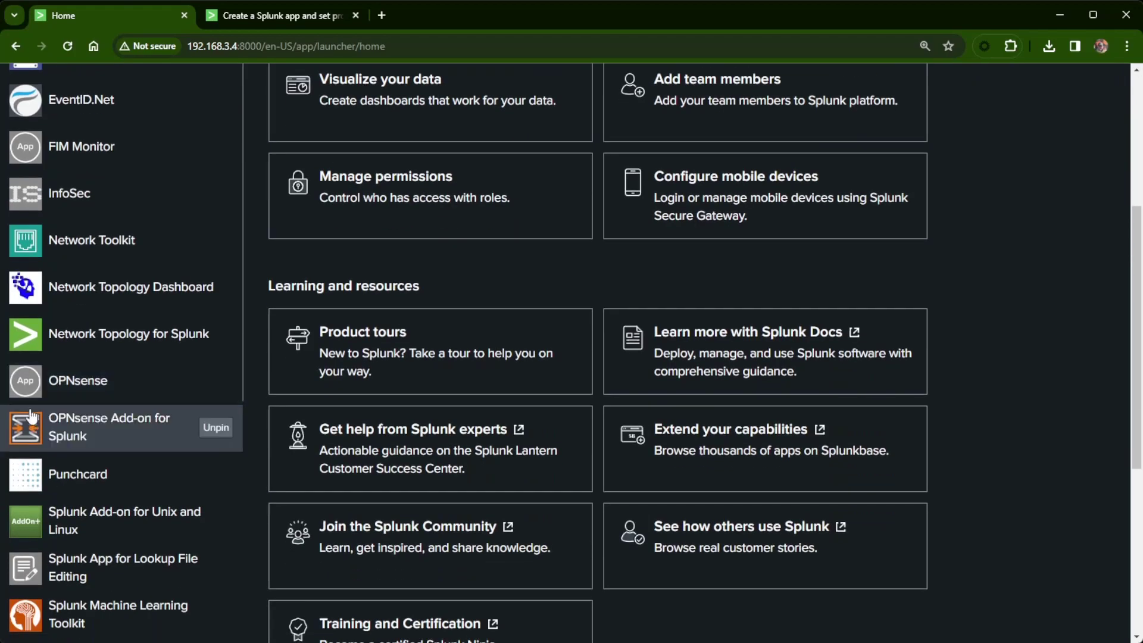
scroll(56, 377, up, 5)
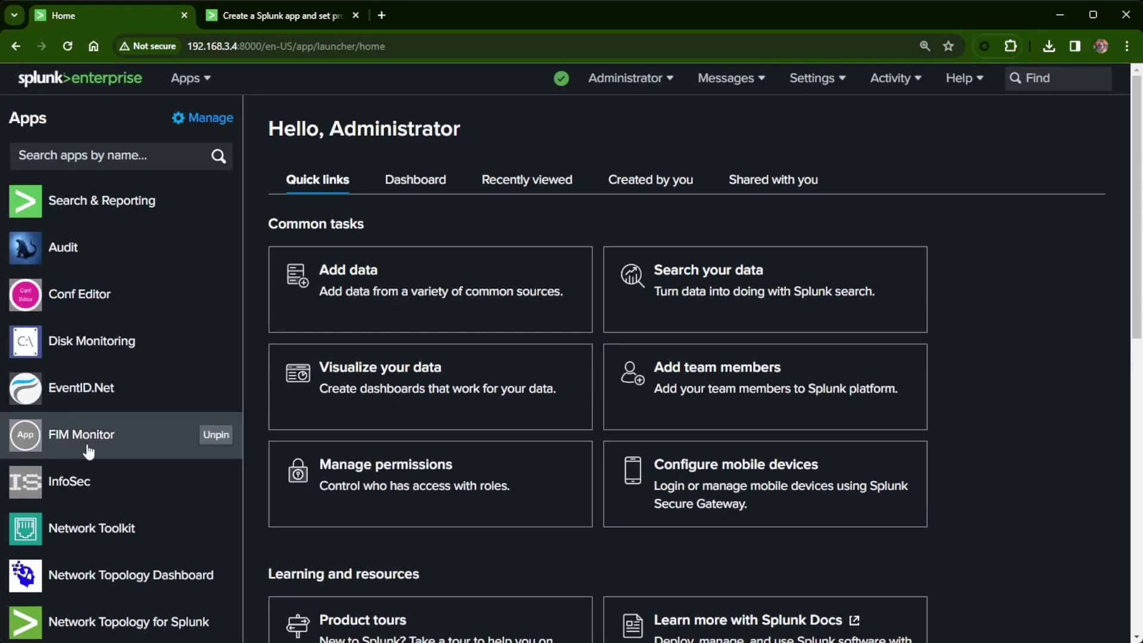